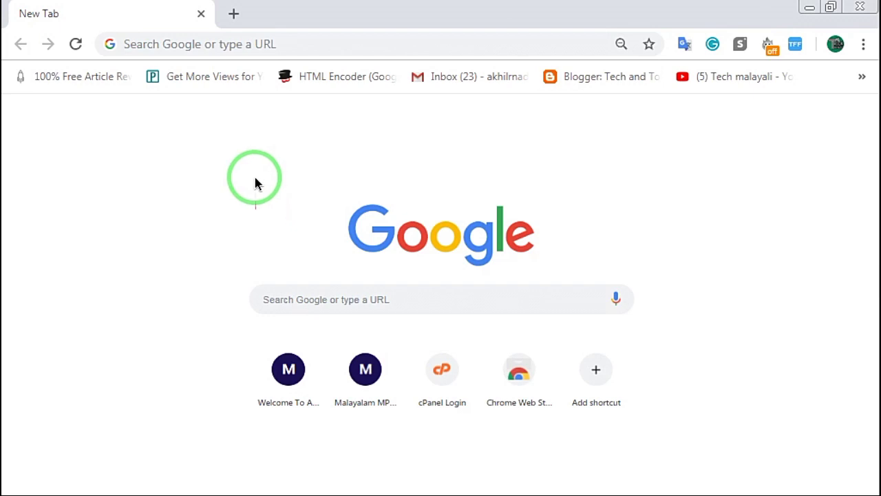
Open the InfinityFree accounts page at app.infinityfree.net/accounts.
{"action": "left_click", "coordinate": [190, 44]}
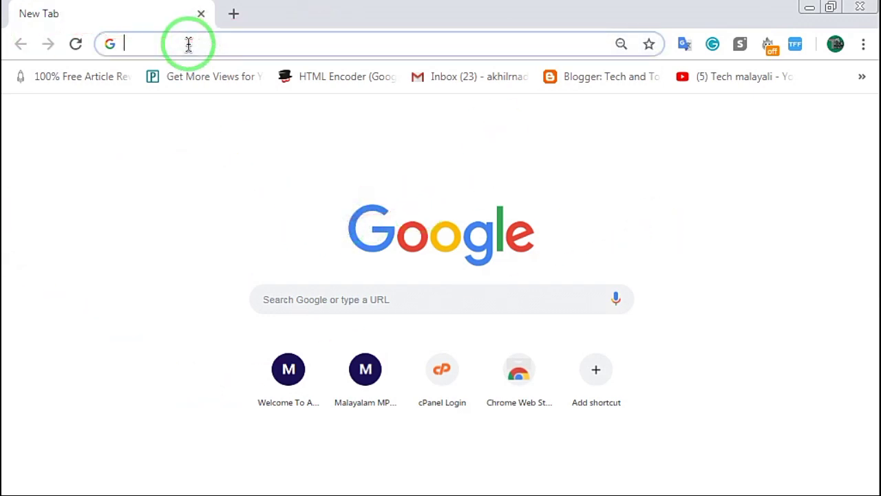
{"action": "type", "text": "inf"}
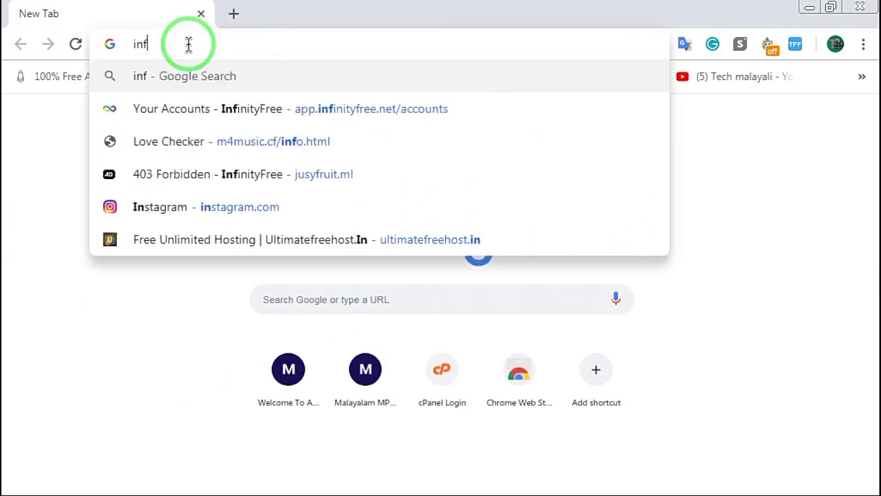
{"action": "left_click", "coordinate": [260, 108]}
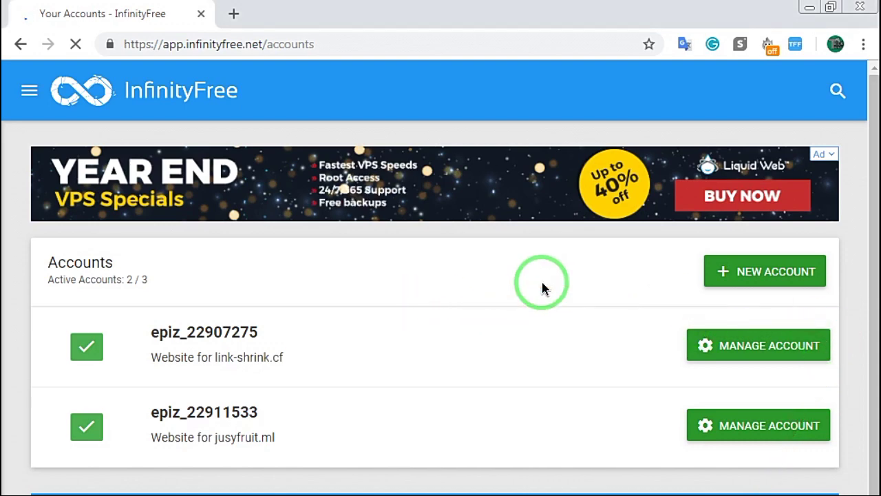
{"action": "scroll", "coordinate": [541, 284], "scroll_direction": "down", "scroll_amount": 2}
{"action": "scroll", "coordinate": [541, 283], "scroll_direction": "up", "scroll_amount": 2}
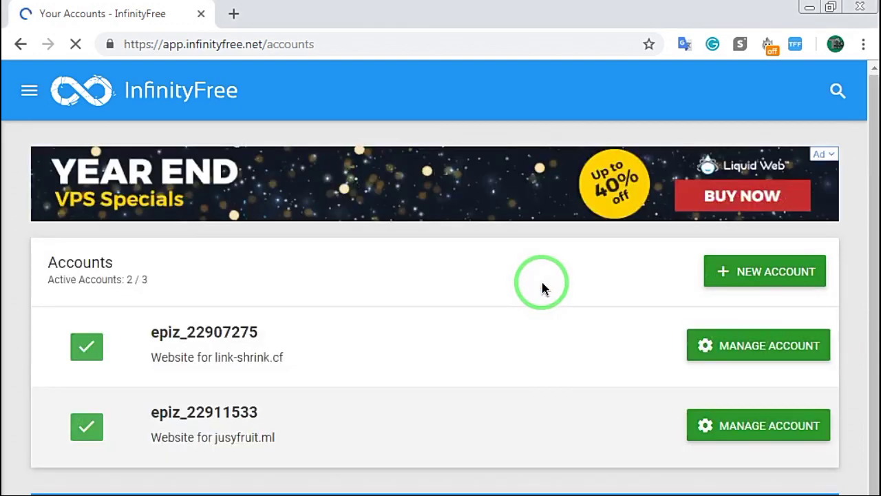
Open the InfinityFree home page, infinityfree.net, in a new browser tab and switch to it.
{"action": "right_click", "coordinate": [201, 96]}
{"action": "left_click", "coordinate": [230, 105]}
{"action": "left_click", "coordinate": [266, 19]}
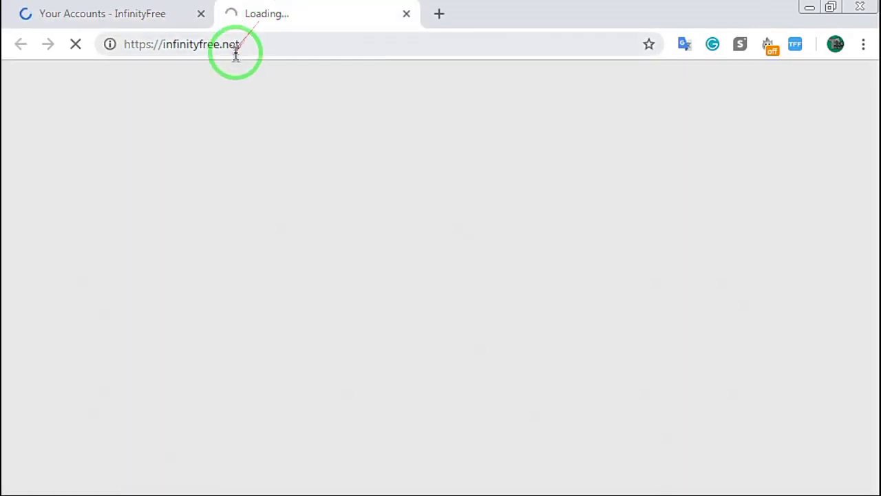
{"action": "left_click", "coordinate": [122, 39]}
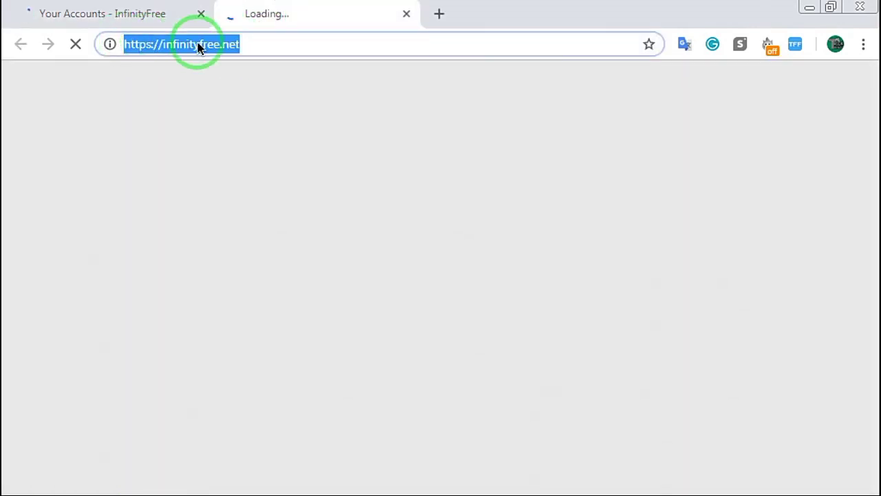
{"action": "left_click", "coordinate": [275, 41]}
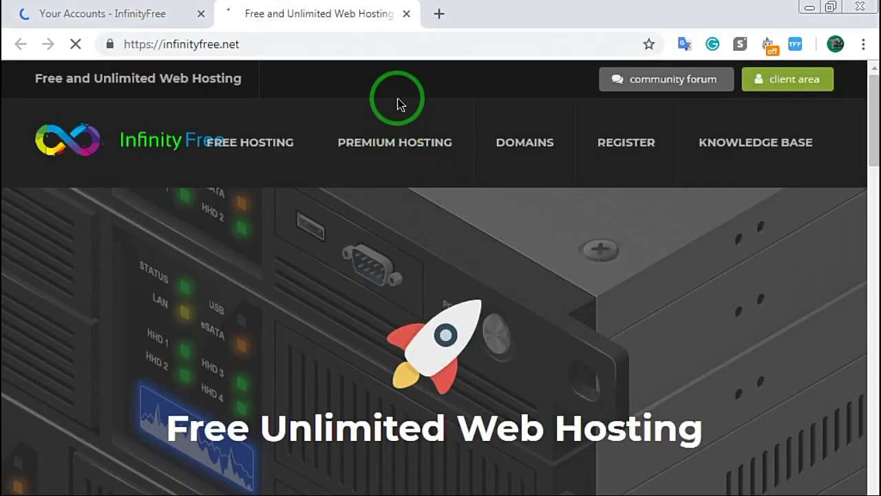
Look through the home page's hosting benefits, script installer and free hosting features.
{"action": "scroll", "coordinate": [395, 173], "scroll_direction": "down", "scroll_amount": 10}
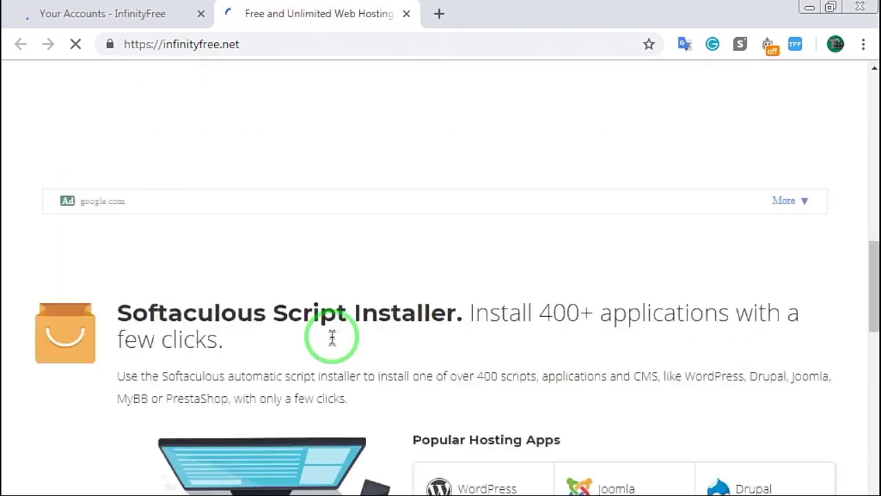
{"action": "scroll", "coordinate": [333, 343], "scroll_direction": "down", "scroll_amount": 4}
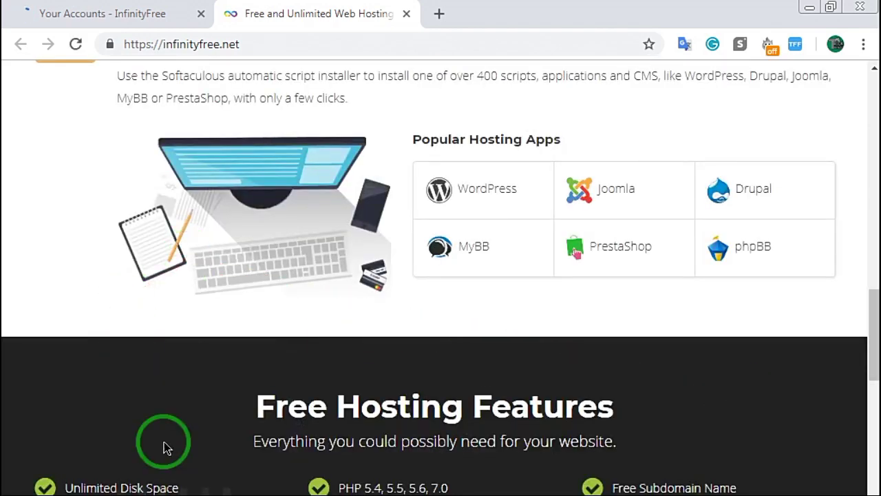
{"action": "scroll", "coordinate": [702, 434], "scroll_direction": "down", "scroll_amount": 1}
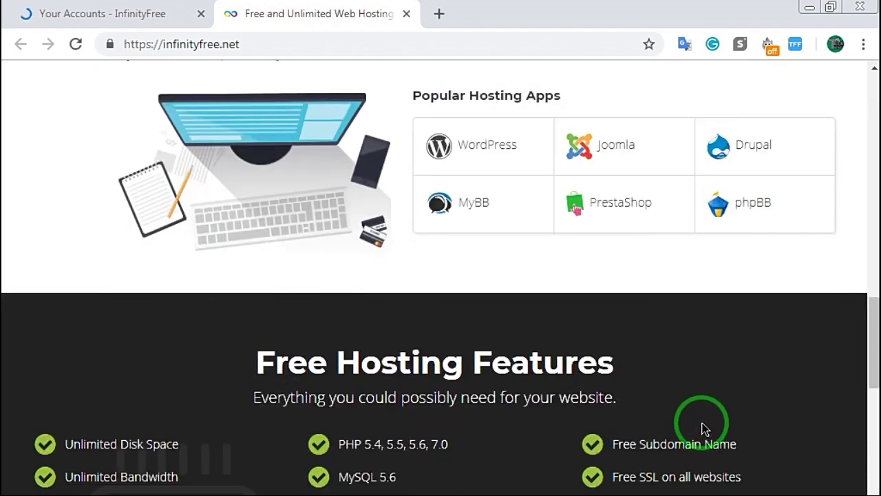
{"action": "scroll", "coordinate": [702, 404], "scroll_direction": "up", "scroll_amount": 4}
{"action": "scroll", "coordinate": [702, 403], "scroll_direction": "up", "scroll_amount": 10}
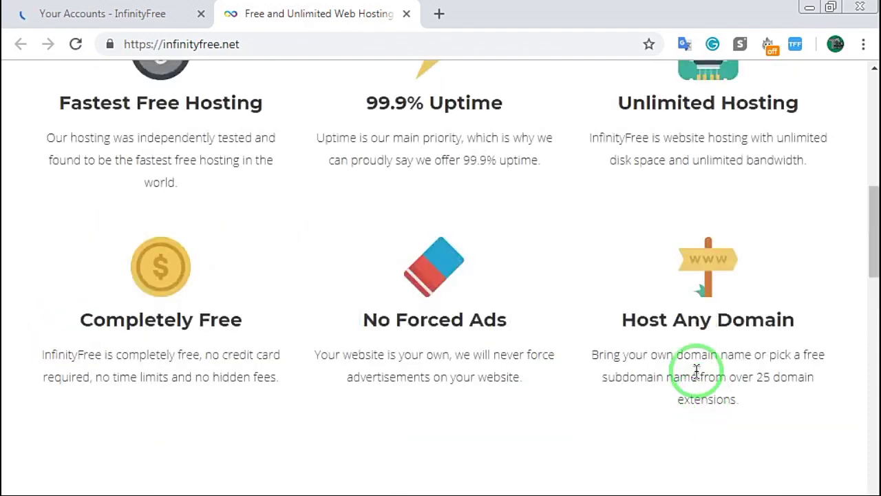
{"action": "scroll", "coordinate": [676, 363], "scroll_direction": "up", "scroll_amount": 2}
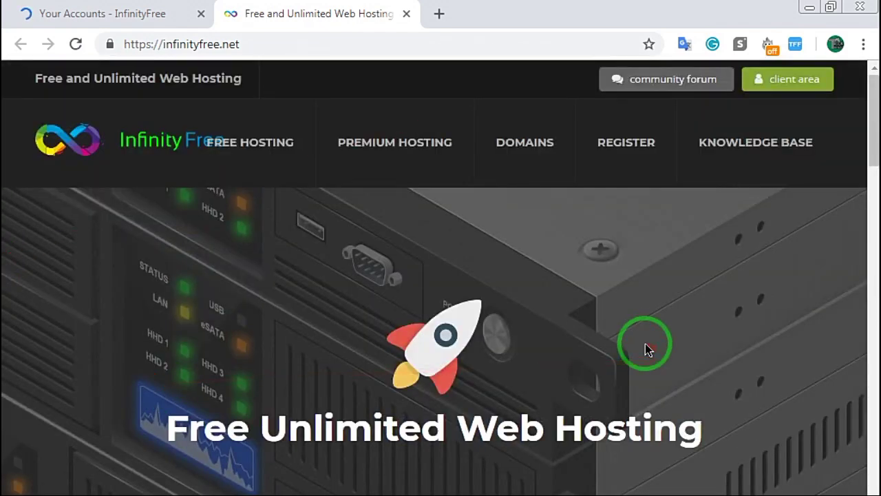
Open the site's registration link in a new tab, switch to it, and close the original accounts tab.
{"action": "right_click", "coordinate": [622, 145]}
{"action": "left_click", "coordinate": [634, 153]}
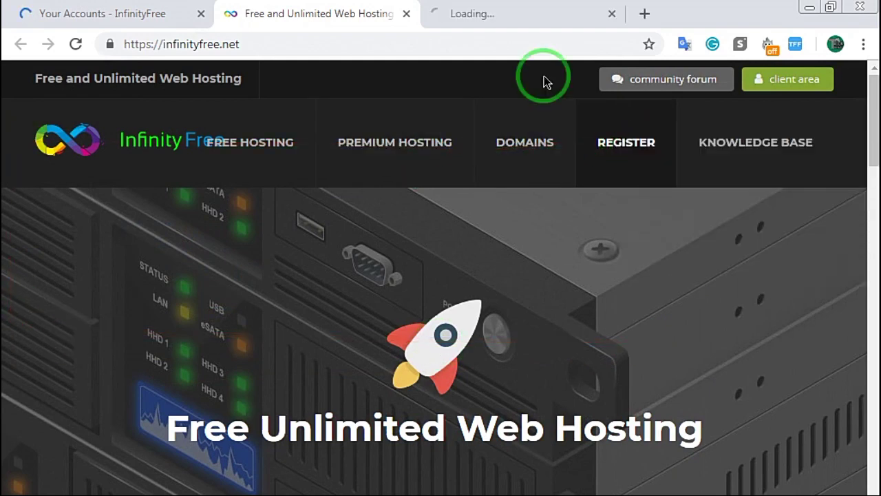
{"action": "left_click", "coordinate": [495, 14]}
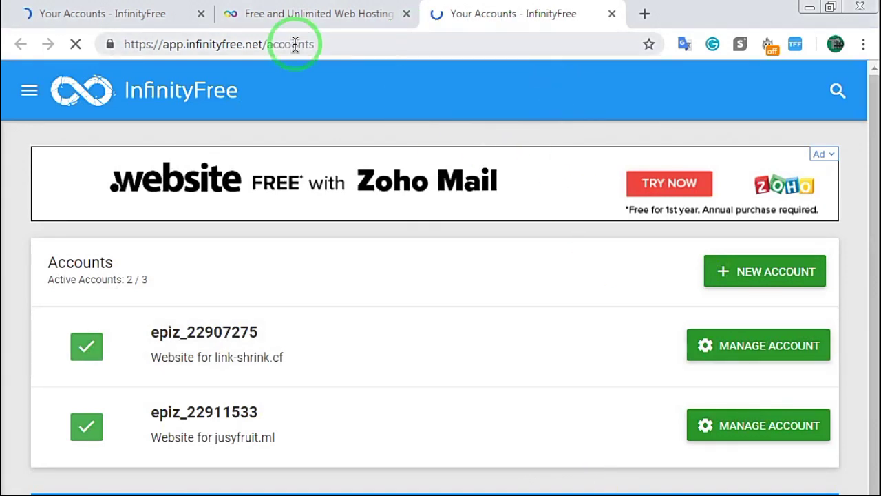
{"action": "left_click", "coordinate": [201, 13]}
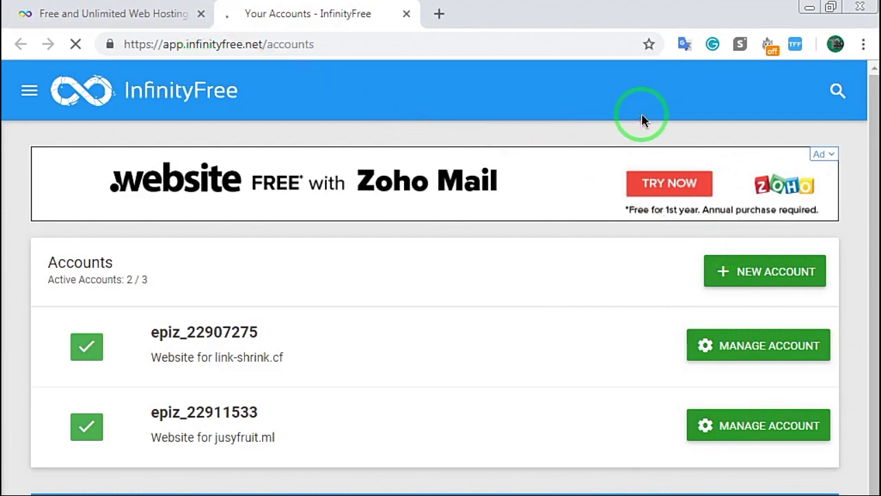
Examine the hosting accounts list, including its active account count and the new account option.
{"action": "scroll", "coordinate": [462, 364], "scroll_direction": "down", "scroll_amount": 2}
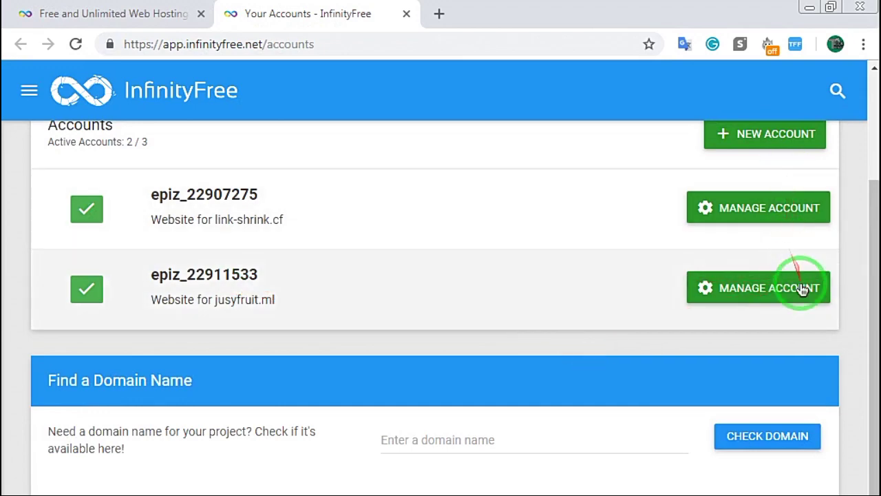
{"action": "scroll", "coordinate": [800, 289], "scroll_direction": "up", "scroll_amount": 2}
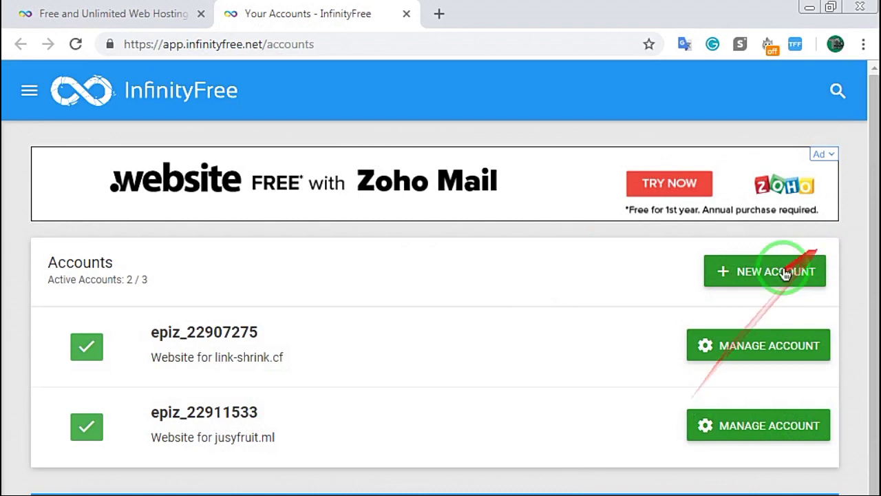
{"action": "left_click_drag", "start_coordinate": [165, 281], "coordinate": [122, 279]}
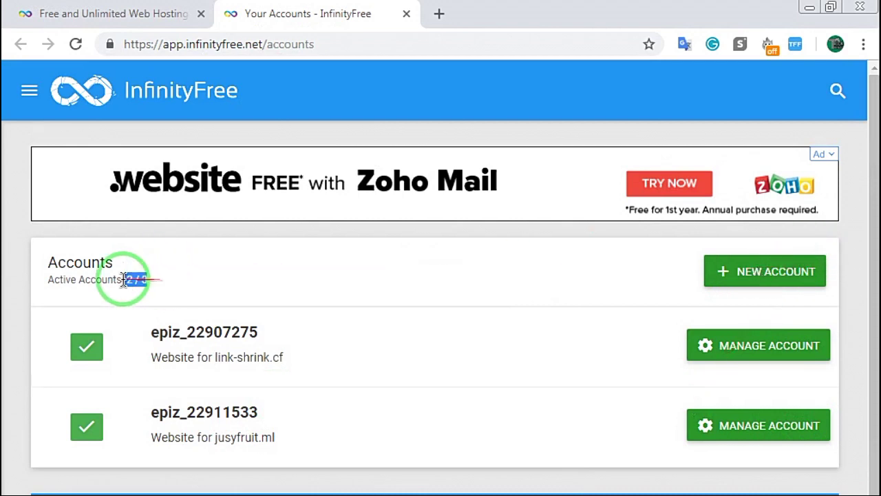
{"action": "left_click", "coordinate": [165, 281]}
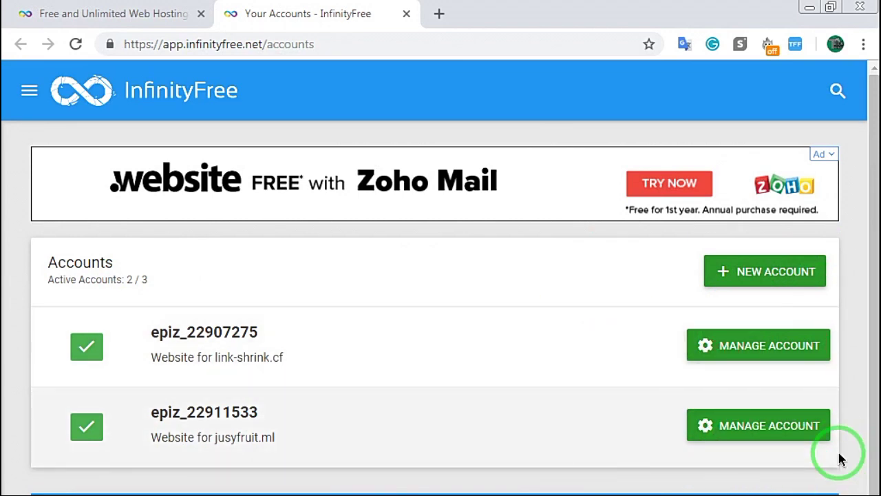
Open the control panel of the hosting account for jusyfruit.ml after checking its account and FTP details.
{"action": "scroll", "coordinate": [840, 459], "scroll_direction": "down", "scroll_amount": 2}
{"action": "scroll", "coordinate": [840, 458], "scroll_direction": "up", "scroll_amount": 2}
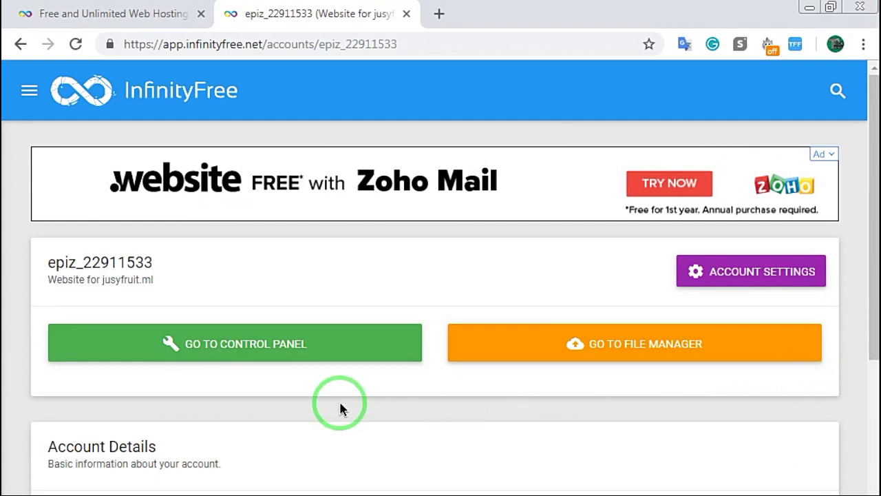
{"action": "scroll", "coordinate": [338, 410], "scroll_direction": "down", "scroll_amount": 8}
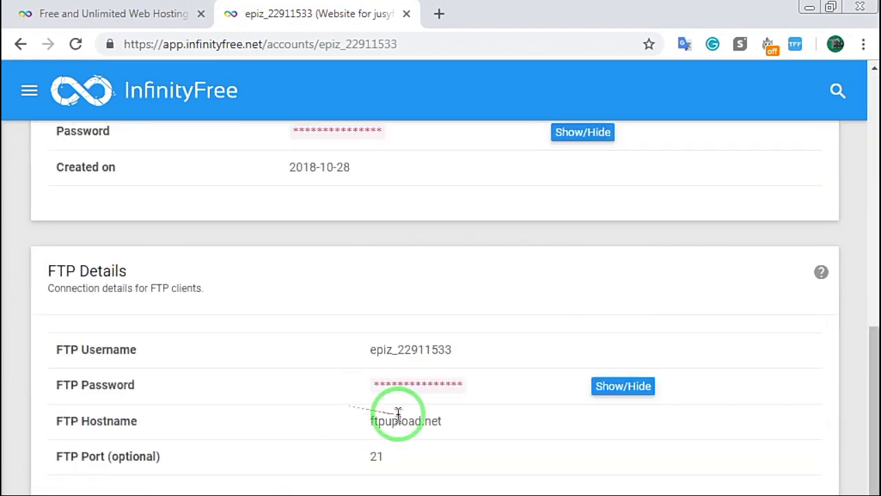
{"action": "scroll", "coordinate": [400, 413], "scroll_direction": "up", "scroll_amount": 8}
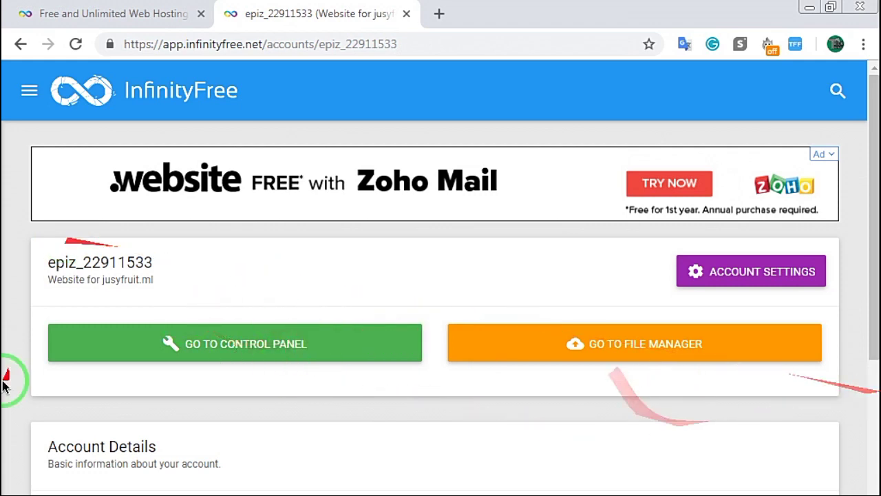
{"action": "left_click", "coordinate": [192, 352]}
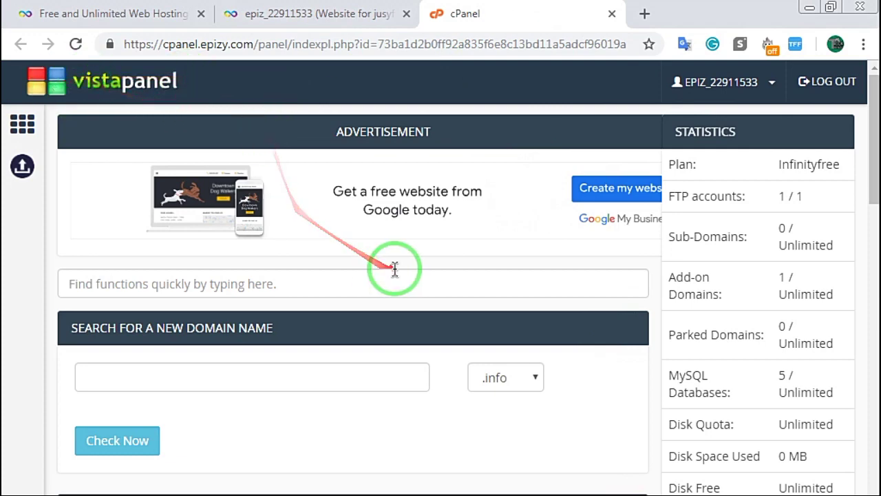
Open the Addon Domains page from the control panel's Domains section.
{"action": "scroll", "coordinate": [395, 270], "scroll_direction": "down", "scroll_amount": 3}
{"action": "scroll", "coordinate": [454, 285], "scroll_direction": "down", "scroll_amount": 2}
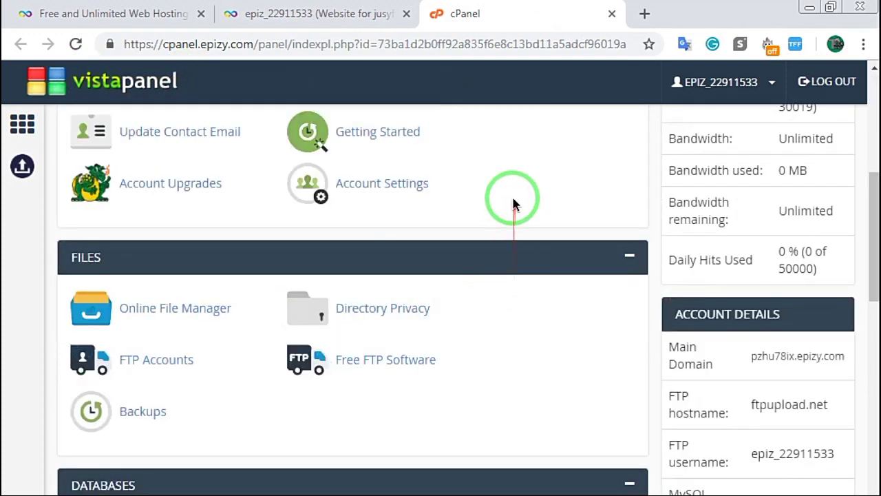
{"action": "scroll", "coordinate": [513, 207], "scroll_direction": "down", "scroll_amount": 2}
{"action": "scroll", "coordinate": [513, 230], "scroll_direction": "down", "scroll_amount": 3}
{"action": "scroll", "coordinate": [512, 232], "scroll_direction": "down", "scroll_amount": 1}
{"action": "scroll", "coordinate": [512, 232], "scroll_direction": "up", "scroll_amount": 1}
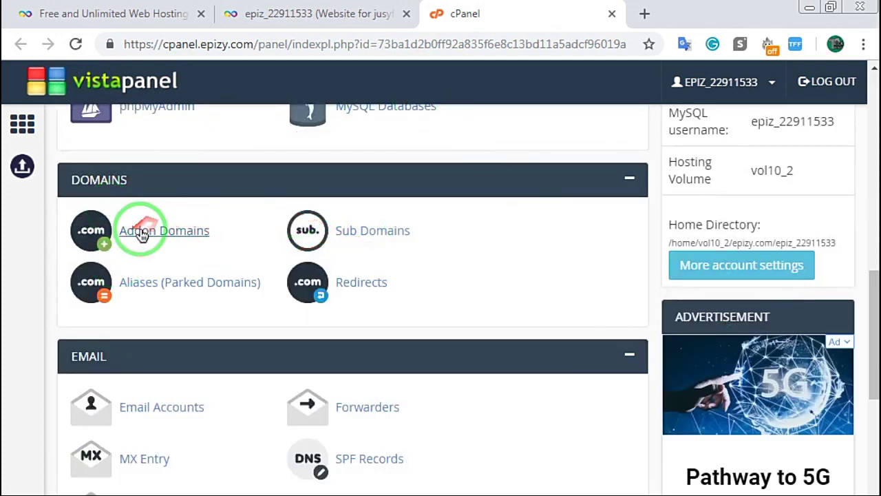
{"action": "left_click", "coordinate": [179, 234]}
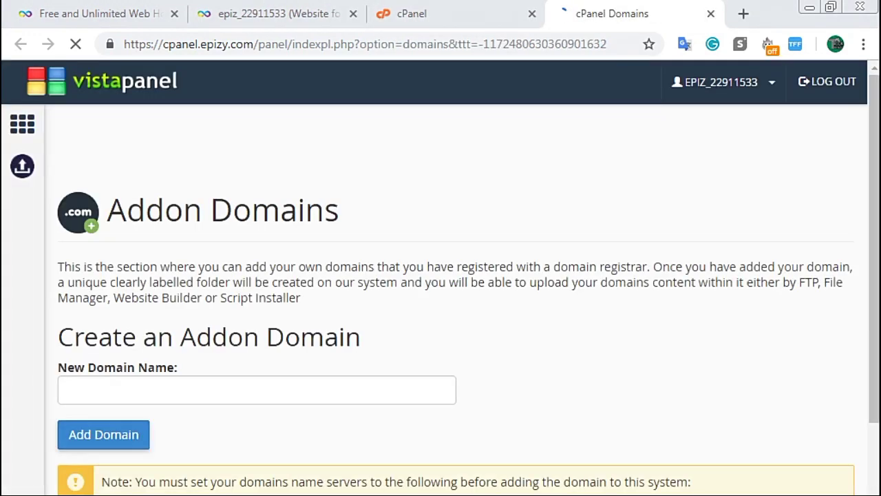
Examine the name server note and the existing addon domain entry with its document root.
{"action": "scroll", "coordinate": [276, 298], "scroll_direction": "down", "scroll_amount": 5}
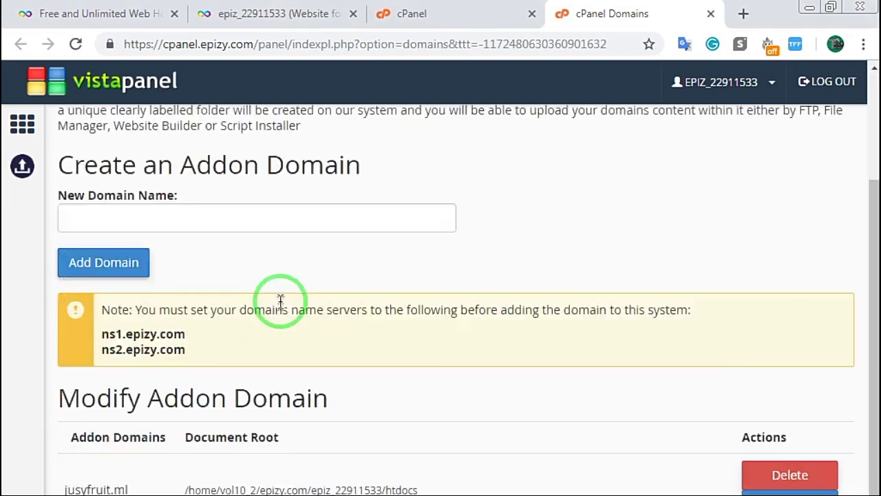
{"action": "left_click_drag", "start_coordinate": [404, 308], "coordinate": [200, 301]}
{"action": "left_click_drag", "start_coordinate": [62, 315], "coordinate": [167, 310]}
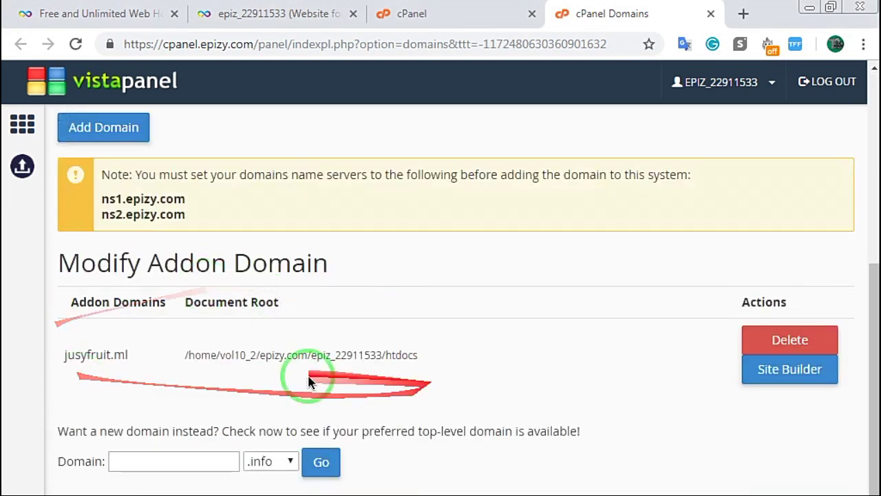
{"action": "mouse_move", "coordinate": [13, 350]}
{"action": "left_mouse_down"}
{"action": "mouse_move", "coordinate": [630, 347]}
{"action": "mouse_move", "coordinate": [688, 338]}
{"action": "mouse_move", "coordinate": [758, 414]}
{"action": "mouse_move", "coordinate": [763, 442]}
{"action": "mouse_move", "coordinate": [698, 289]}
{"action": "mouse_move", "coordinate": [128, 334]}
{"action": "mouse_move", "coordinate": [108, 299]}
{"action": "mouse_move", "coordinate": [99, 306]}
{"action": "left_mouse_up"}
{"action": "scroll", "coordinate": [764, 447], "scroll_direction": "up", "scroll_amount": 3}
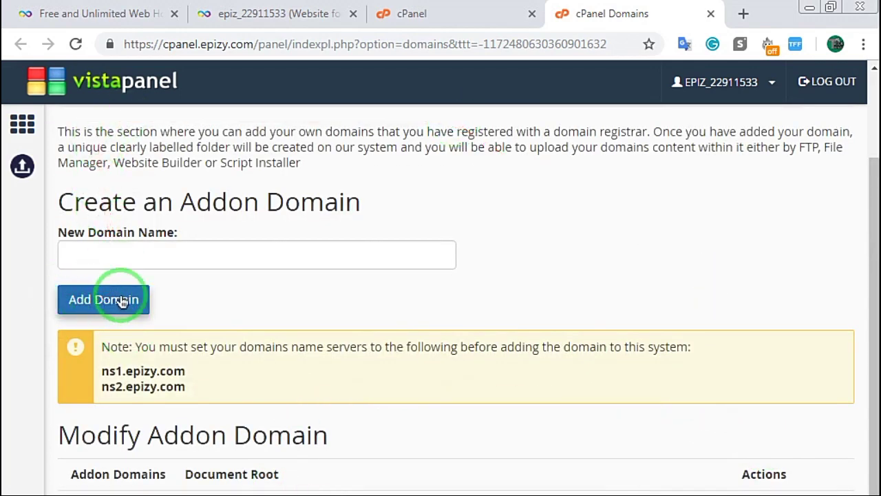
{"action": "right_click", "coordinate": [102, 305]}
{"action": "left_click_drag", "start_coordinate": [131, 309], "coordinate": [285, 234]}
{"action": "left_click", "coordinate": [122, 299]}
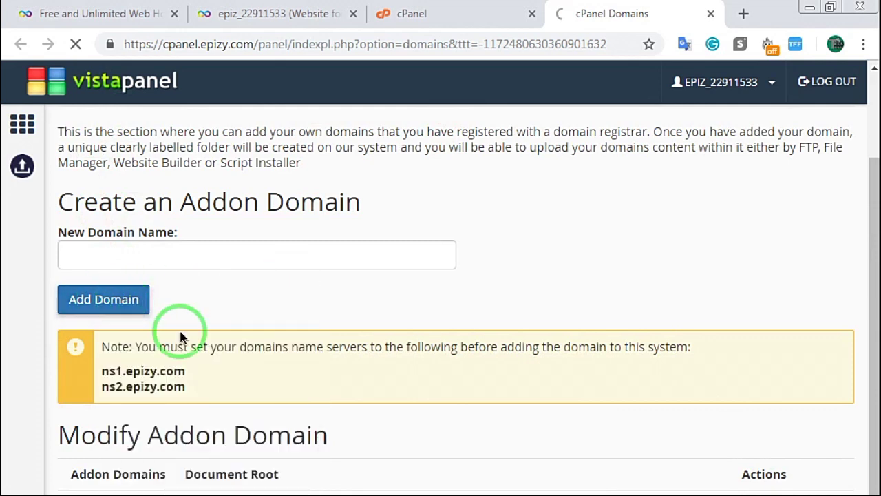
{"action": "left_click", "coordinate": [175, 254]}
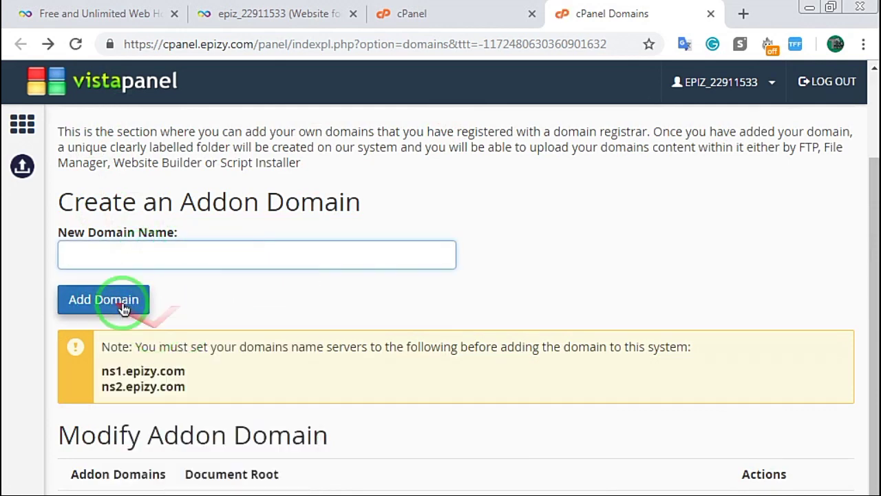
Copy the first required name server, ns1.epizy.com, from the note below the addon domain form.
{"action": "mouse_move", "coordinate": [214, 291]}
{"action": "left_mouse_down"}
{"action": "mouse_move", "coordinate": [295, 482]}
{"action": "mouse_move", "coordinate": [97, 373]}
{"action": "mouse_move", "coordinate": [268, 341]}
{"action": "mouse_move", "coordinate": [697, 350]}
{"action": "left_mouse_up"}
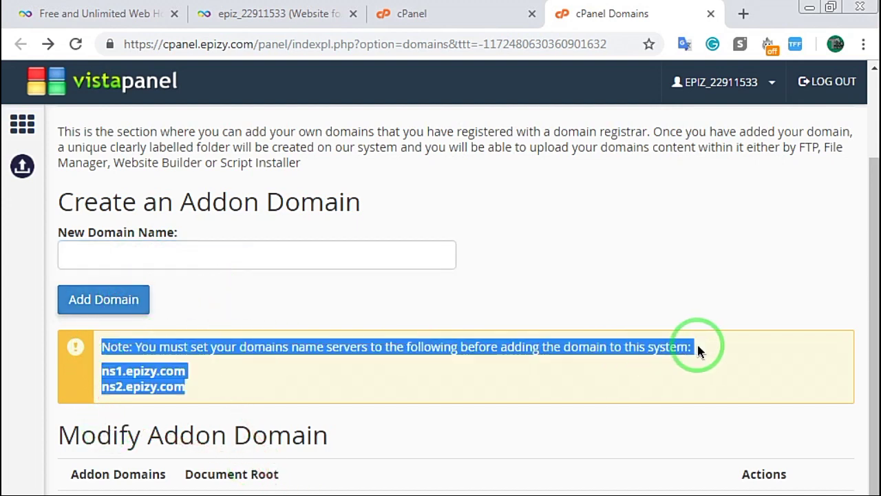
{"action": "left_click", "coordinate": [702, 352]}
{"action": "mouse_move", "coordinate": [693, 301]}
{"action": "left_mouse_down"}
{"action": "mouse_move", "coordinate": [197, 324]}
{"action": "mouse_move", "coordinate": [115, 371]}
{"action": "mouse_move", "coordinate": [185, 388]}
{"action": "left_mouse_up"}
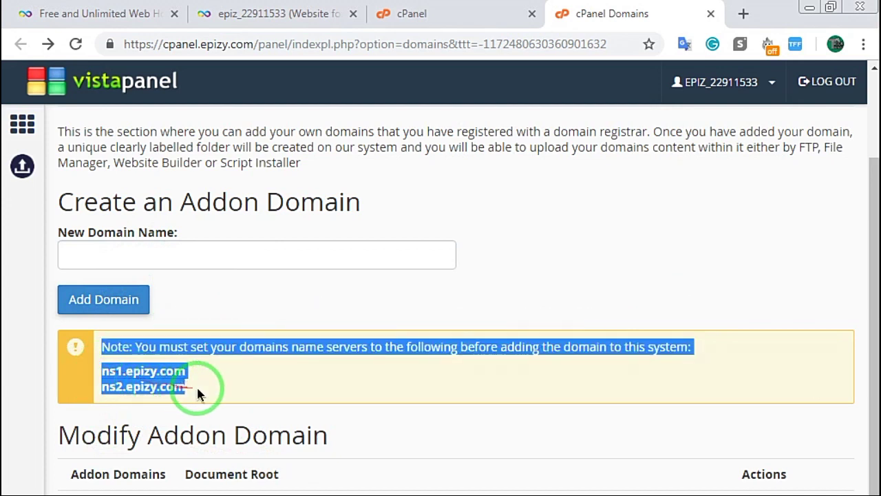
{"action": "left_click", "coordinate": [212, 380]}
{"action": "mouse_move", "coordinate": [100, 370]}
{"action": "left_mouse_down"}
{"action": "mouse_move", "coordinate": [190, 372]}
{"action": "mouse_move", "coordinate": [93, 370]}
{"action": "left_mouse_up"}
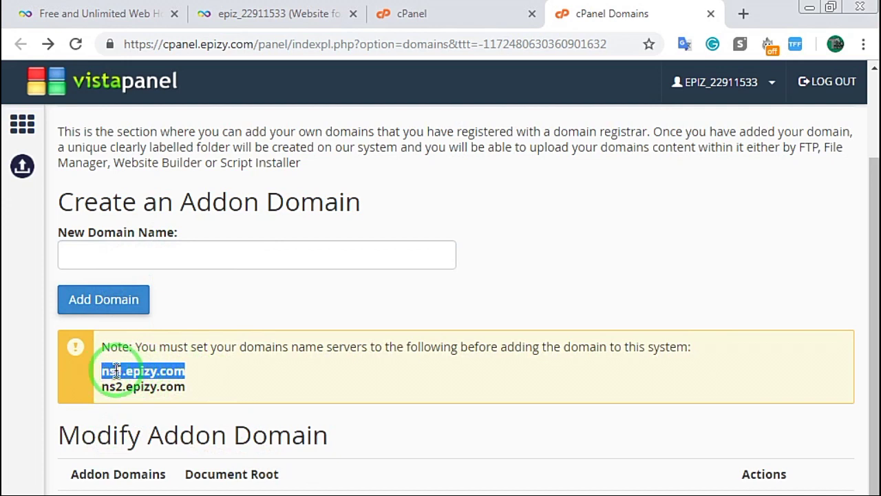
{"action": "right_click", "coordinate": [122, 372]}
{"action": "left_click", "coordinate": [146, 383]}
{"action": "left_click", "coordinate": [226, 373]}
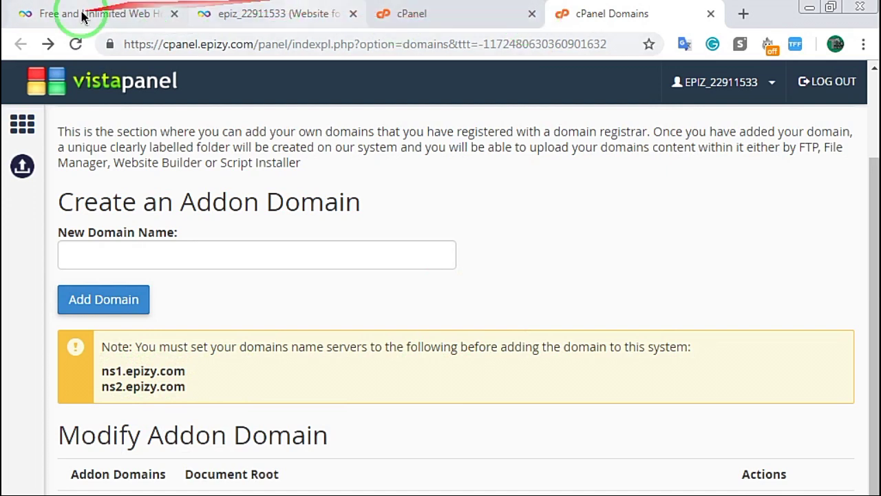
Close the hosting provider's home page and open Freenom's client area (my.freenom.com/clientarea.php) in a new tab.
{"action": "left_click", "coordinate": [173, 14]}
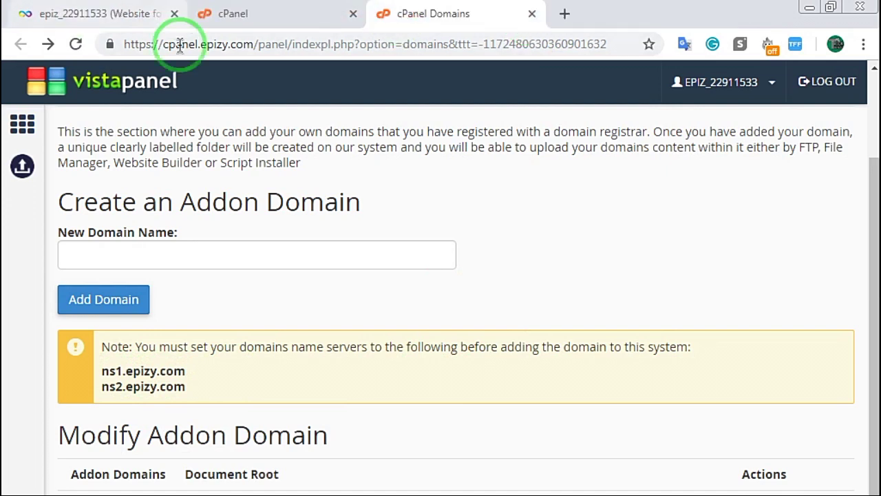
{"action": "left_click", "coordinate": [564, 14]}
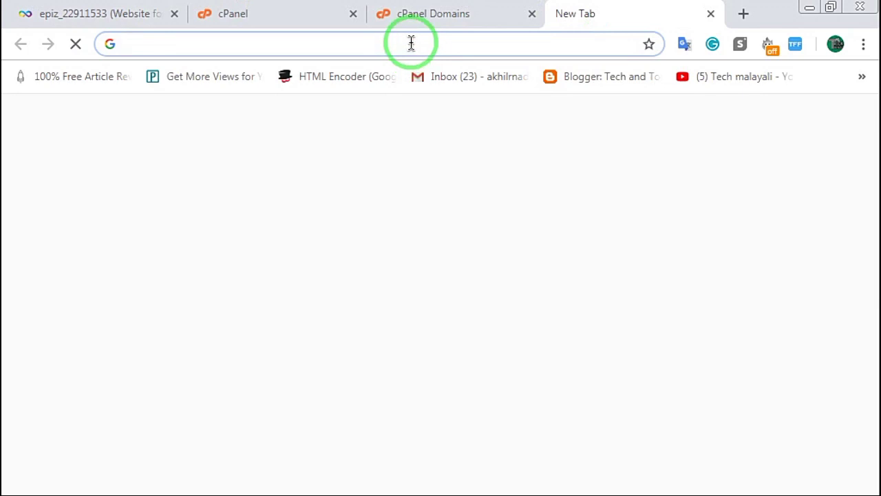
{"action": "type", "text": "fre"}
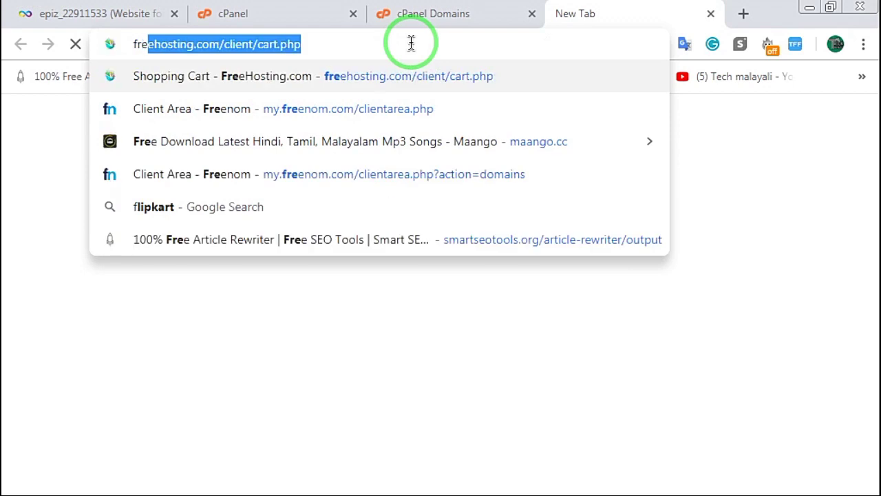
{"action": "left_click", "coordinate": [412, 108]}
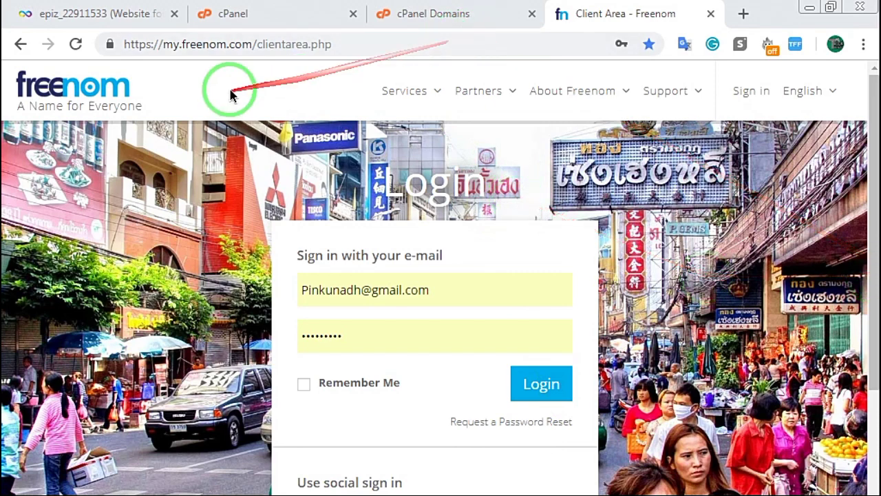
{"action": "left_click_drag", "start_coordinate": [258, 44], "coordinate": [108, 44]}
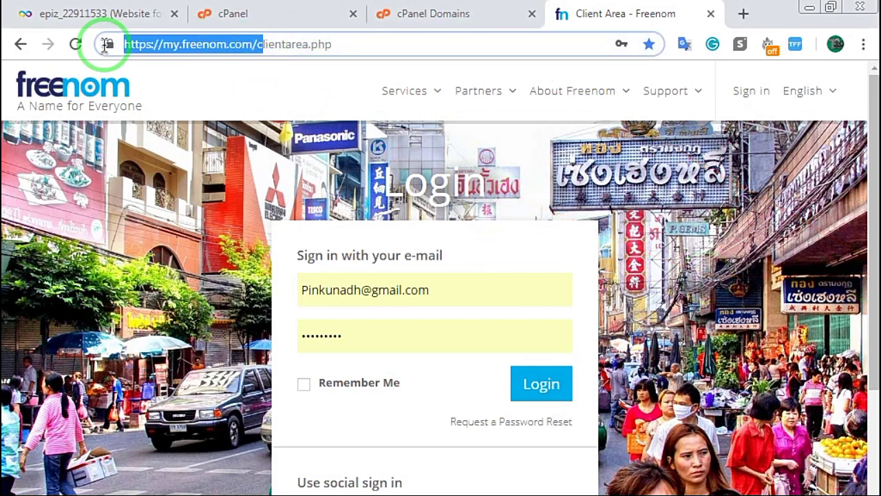
{"action": "left_click", "coordinate": [370, 43]}
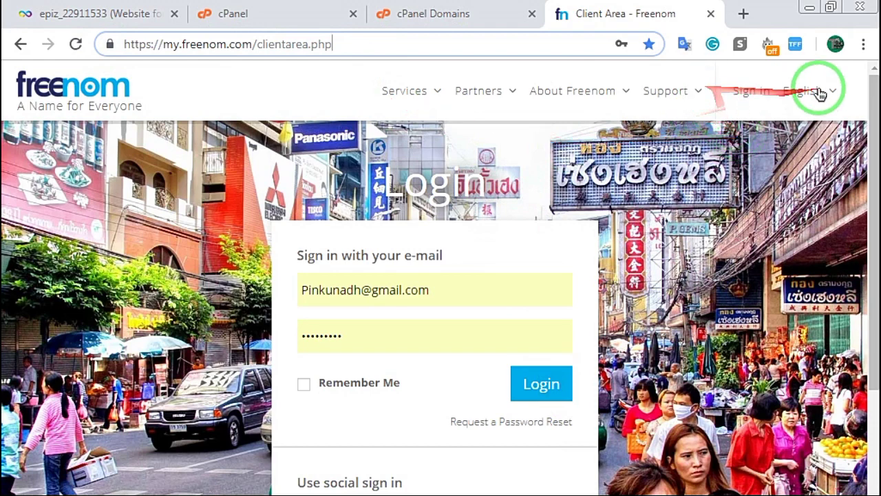
Sign in to the Freenom account with the prefilled e-mail and password.
{"action": "left_click", "coordinate": [754, 91]}
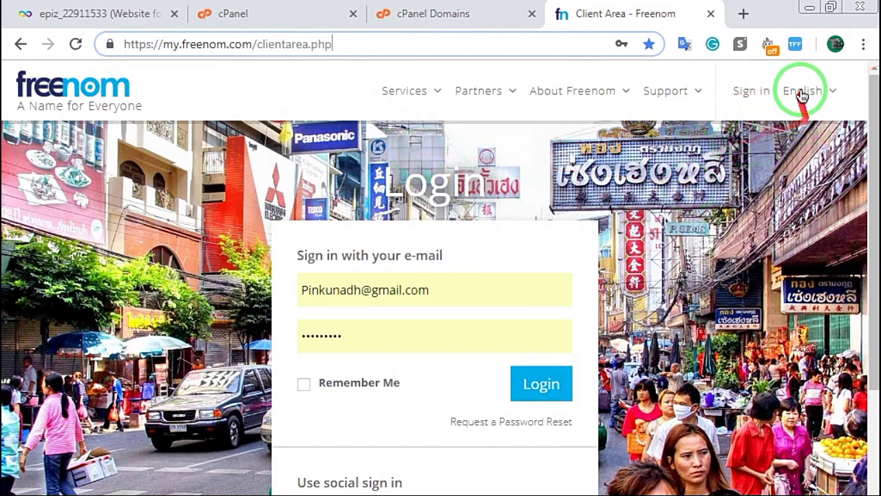
{"action": "left_click", "coordinate": [289, 107]}
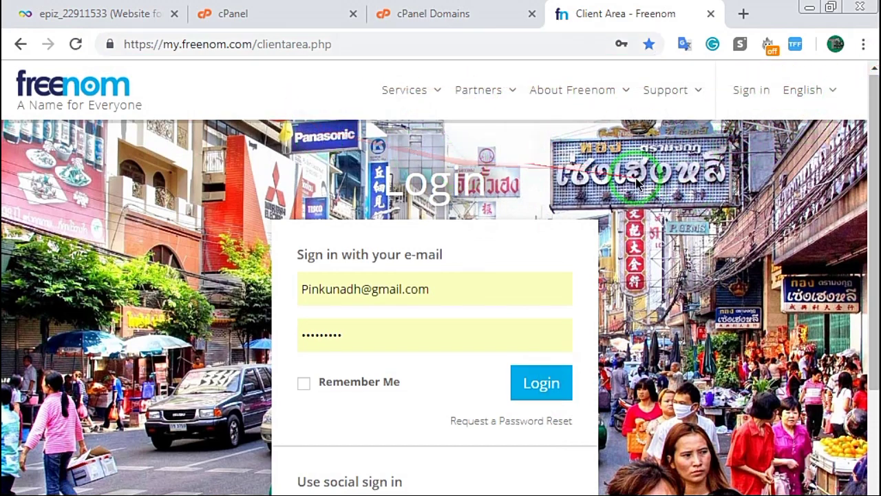
{"action": "scroll", "coordinate": [590, 206], "scroll_direction": "down", "scroll_amount": 3}
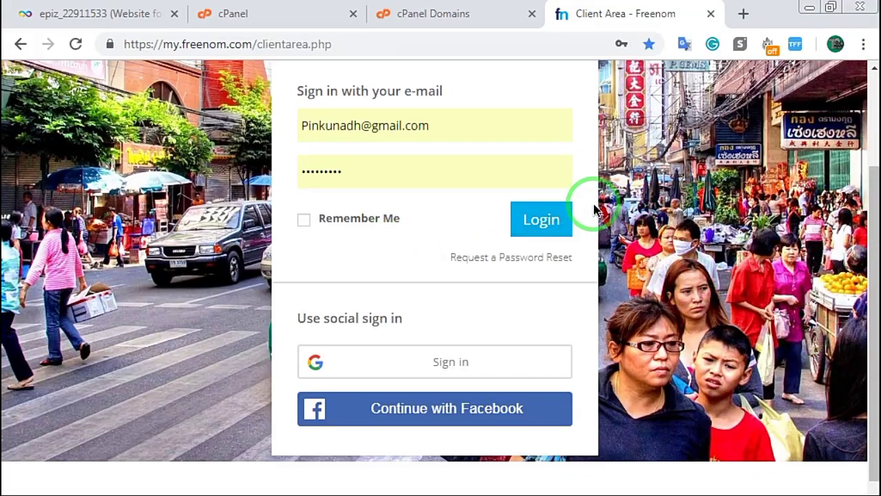
{"action": "scroll", "coordinate": [596, 210], "scroll_direction": "up", "scroll_amount": 1}
{"action": "left_click_drag", "start_coordinate": [422, 197], "coordinate": [472, 205]}
{"action": "left_click_drag", "start_coordinate": [298, 191], "coordinate": [600, 243]}
{"action": "left_click_drag", "start_coordinate": [354, 246], "coordinate": [462, 285]}
{"action": "left_click_drag", "start_coordinate": [362, 290], "coordinate": [603, 293]}
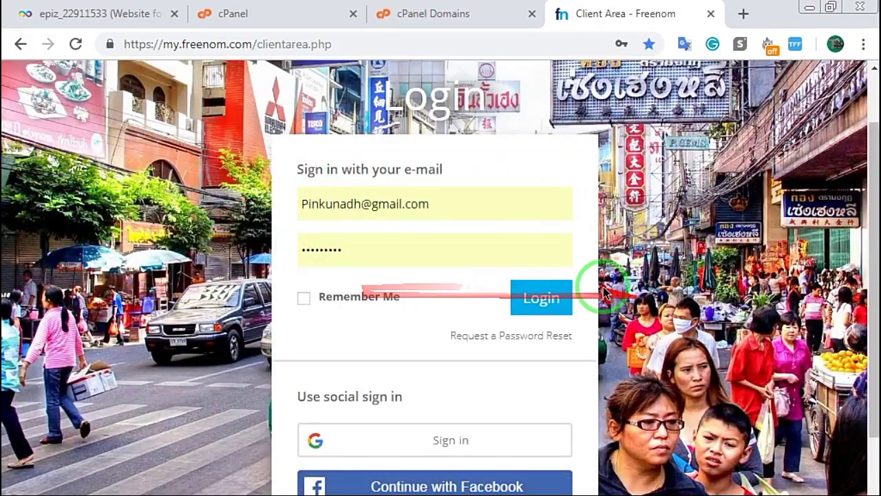
{"action": "left_click", "coordinate": [336, 298]}
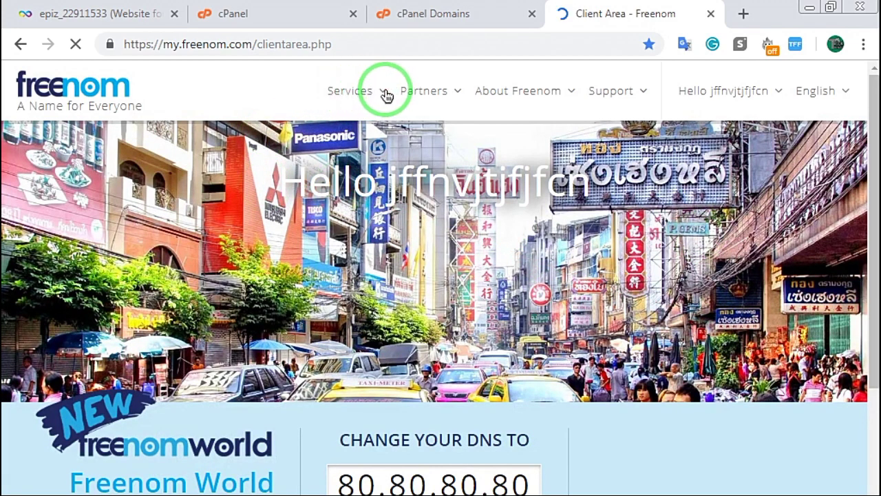
Open the My Domains list from Freenom's services.
{"action": "left_click", "coordinate": [387, 96]}
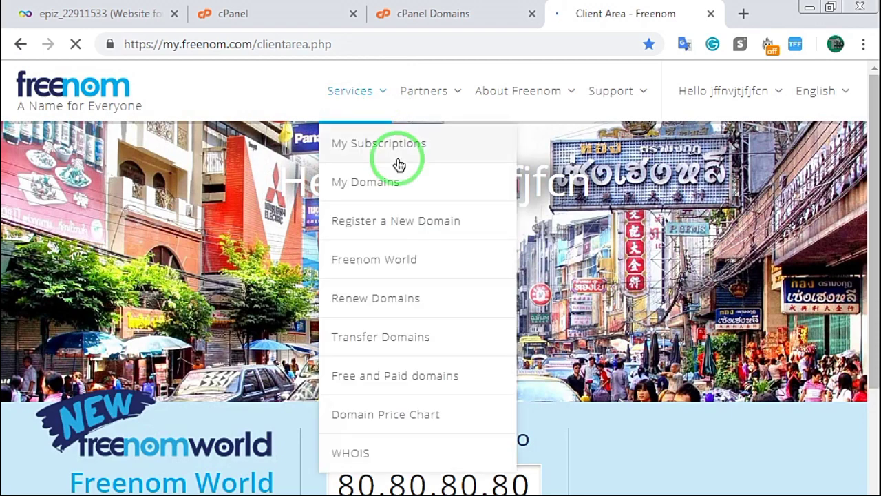
{"action": "left_click", "coordinate": [406, 181]}
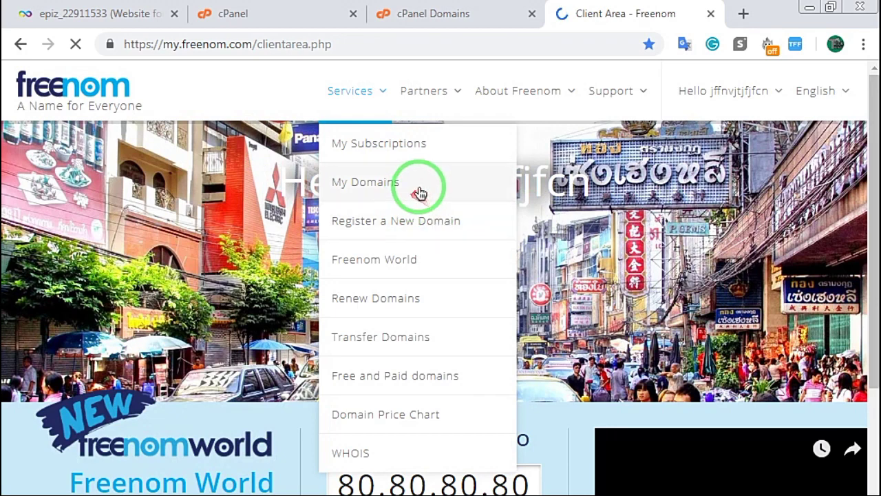
{"action": "left_click", "coordinate": [367, 188]}
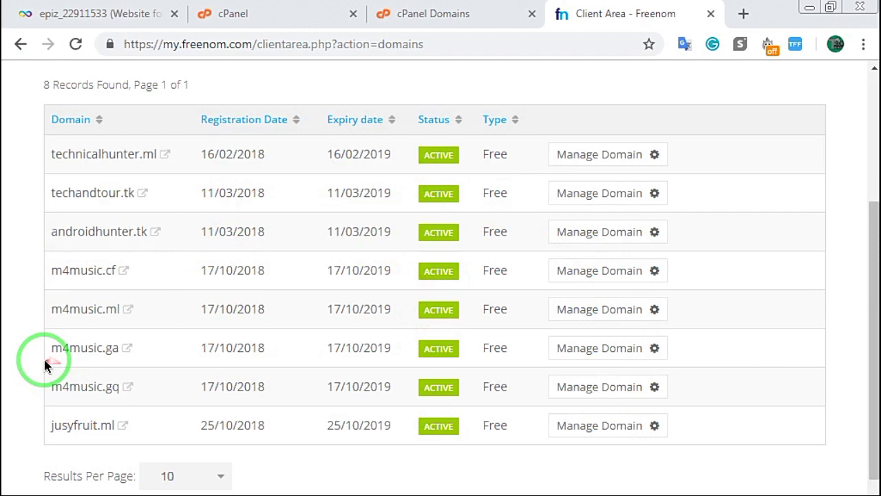
Open the management page of m4music.ga and go to its nameserver settings.
{"action": "left_click_drag", "start_coordinate": [39, 342], "coordinate": [1, 354]}
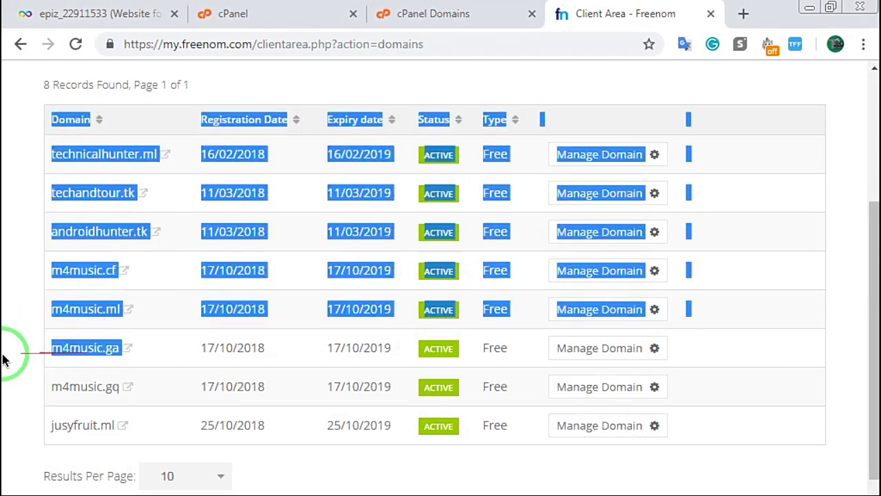
{"action": "left_click", "coordinate": [104, 358]}
{"action": "left_click_drag", "start_coordinate": [129, 347], "coordinate": [51, 348]}
{"action": "left_click", "coordinate": [153, 350]}
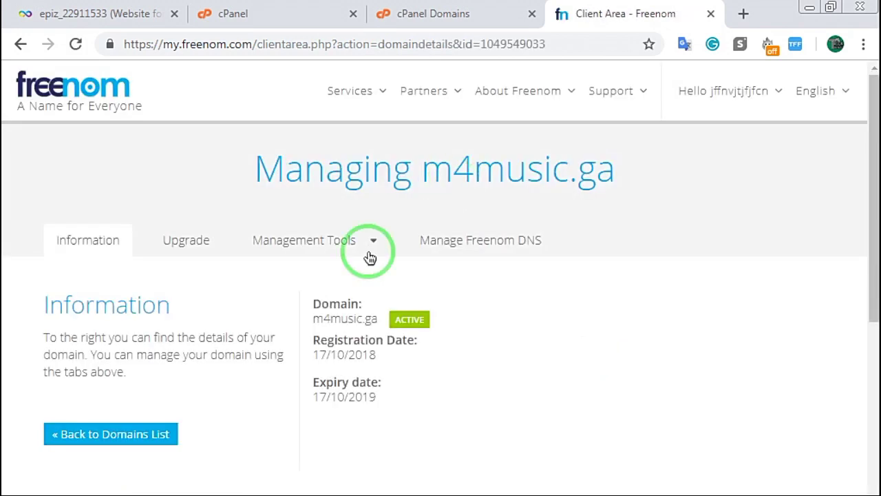
{"action": "left_click", "coordinate": [374, 241]}
{"action": "left_click", "coordinate": [324, 281]}
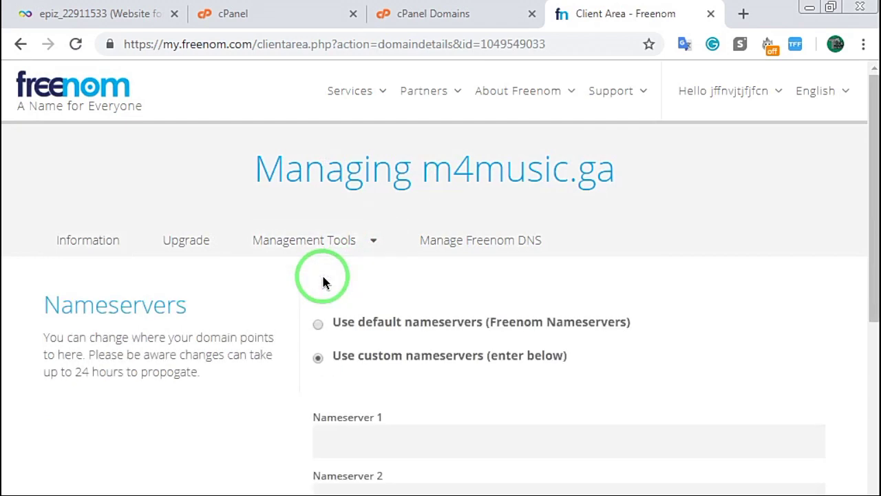
Paste the copied ns1.epizy.com as Nameserver 1 of the custom nameservers.
{"action": "scroll", "coordinate": [324, 281], "scroll_direction": "down", "scroll_amount": 3}
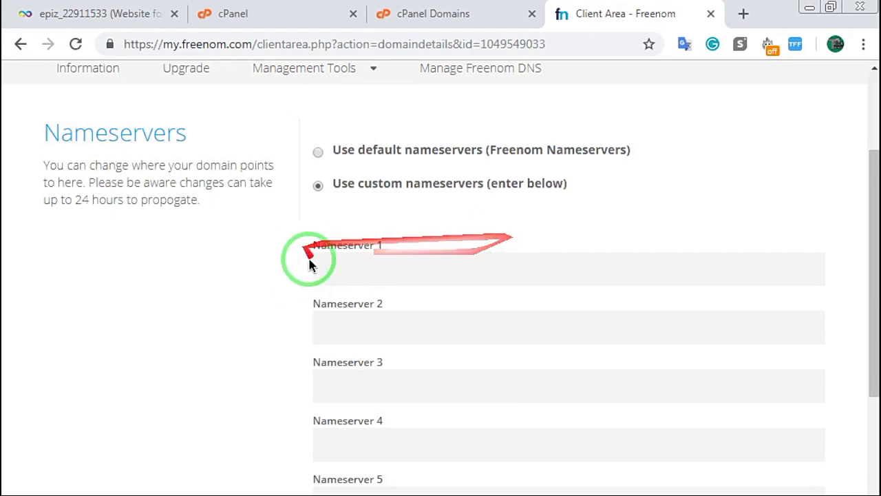
{"action": "left_click", "coordinate": [369, 274]}
{"action": "right_click", "coordinate": [369, 273]}
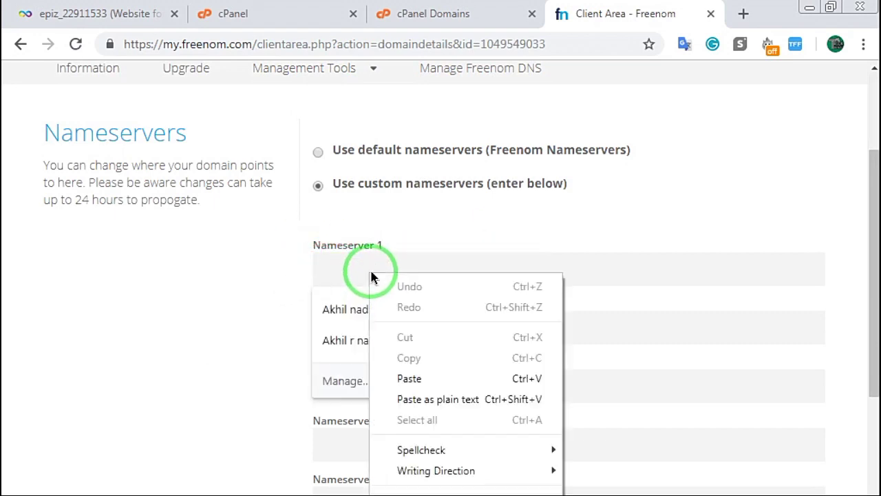
{"action": "left_click", "coordinate": [441, 378]}
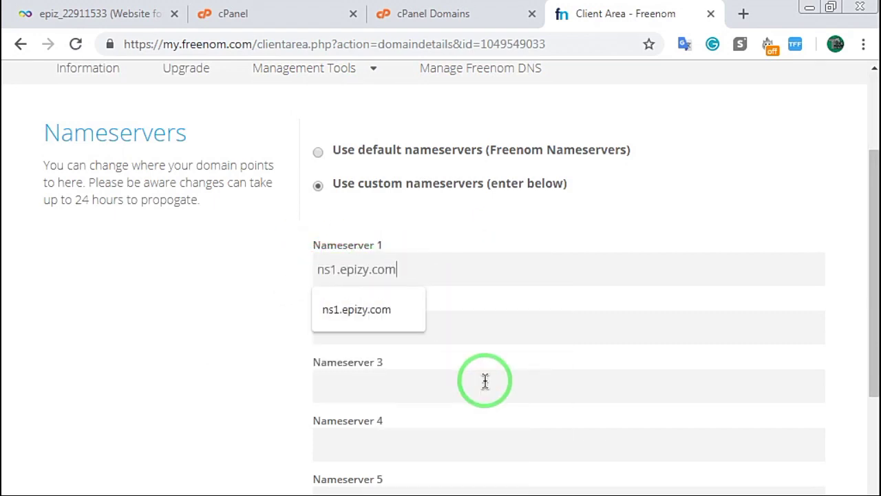
Set Nameserver 2 to ns2.epizy.com by pasting the copied server and changing its number, and save the nameserver changes.
{"action": "left_click", "coordinate": [485, 381]}
{"action": "left_click", "coordinate": [352, 326]}
{"action": "right_click", "coordinate": [352, 326]}
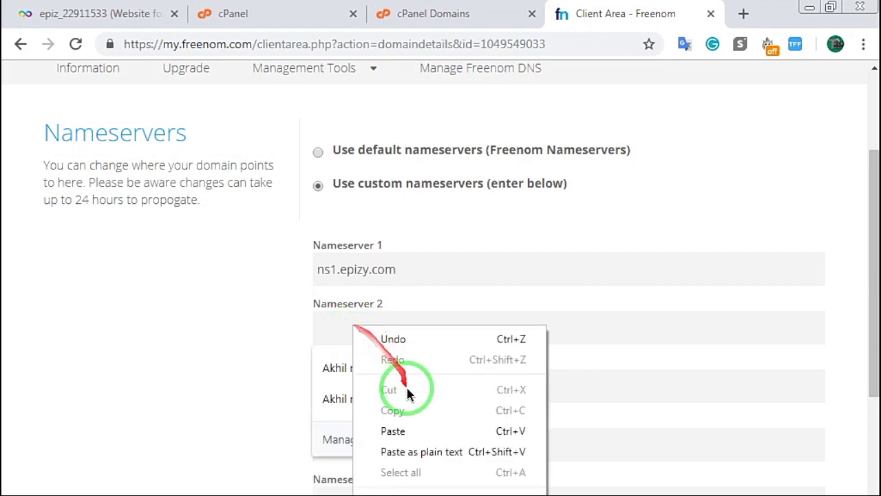
{"action": "left_click", "coordinate": [393, 431]}
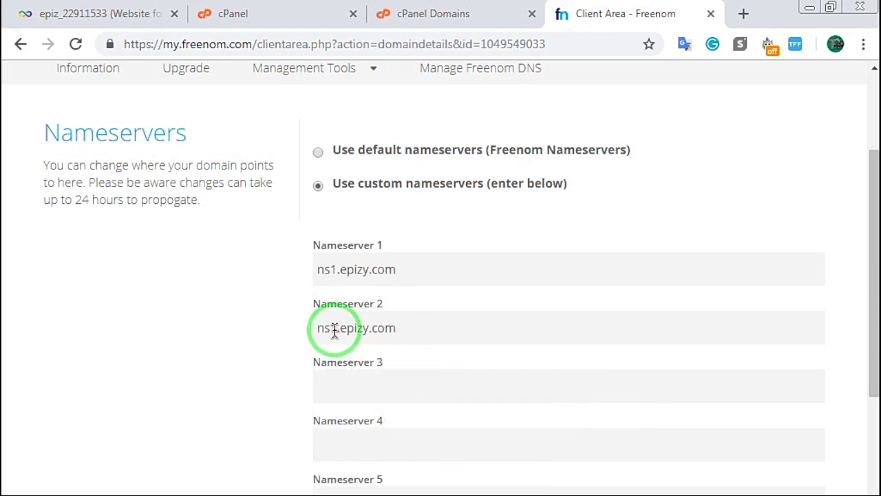
{"action": "left_click_drag", "start_coordinate": [330, 329], "coordinate": [338, 329]}
{"action": "type", "text": "2"}
{"action": "scroll", "coordinate": [468, 220], "scroll_direction": "down", "scroll_amount": 3}
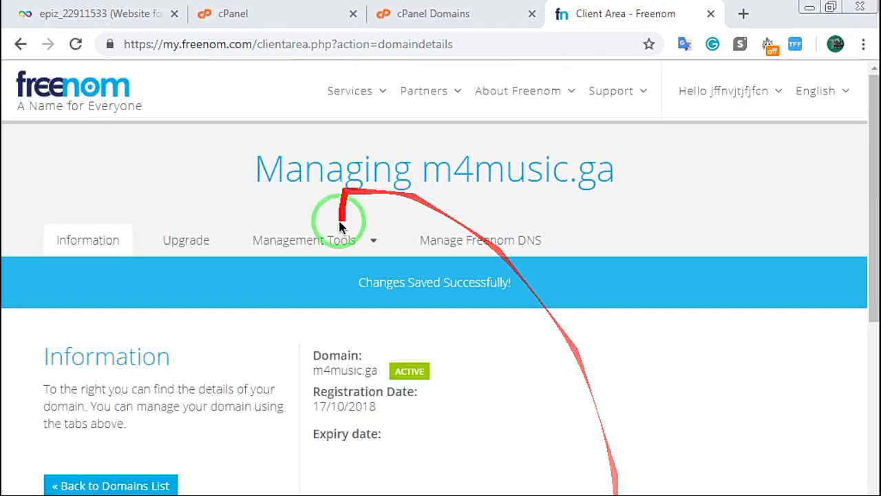
{"action": "left_click_drag", "start_coordinate": [359, 282], "coordinate": [570, 282]}
{"action": "left_click", "coordinate": [555, 288]}
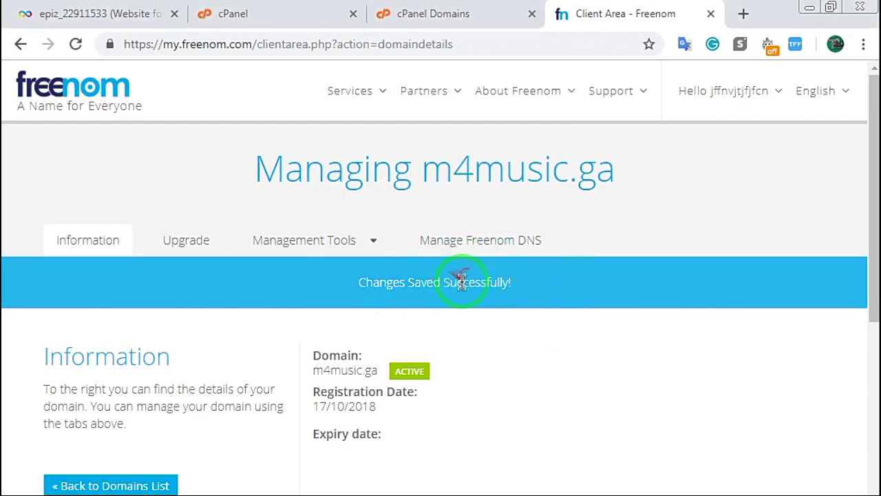
Copy the domain name m4music.ga from the heading of its management page.
{"action": "left_click_drag", "start_coordinate": [420, 171], "coordinate": [618, 180]}
{"action": "right_click", "coordinate": [581, 173]}
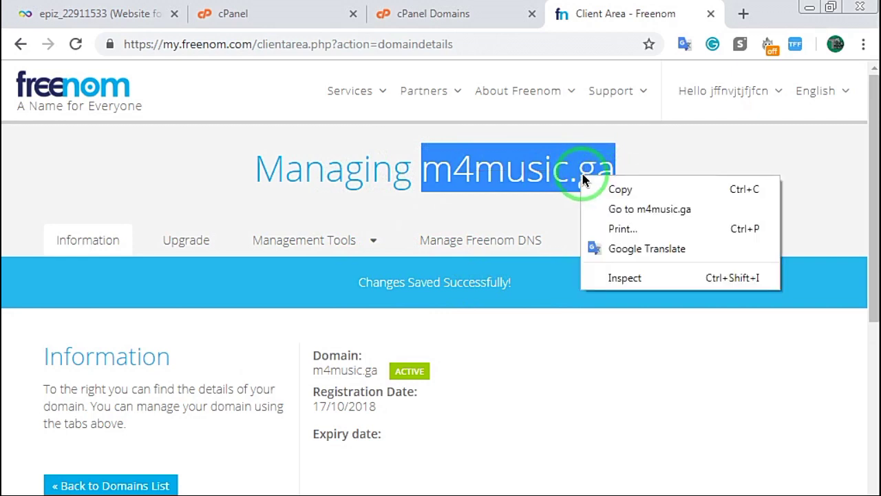
{"action": "left_click", "coordinate": [597, 184]}
{"action": "left_click", "coordinate": [586, 212]}
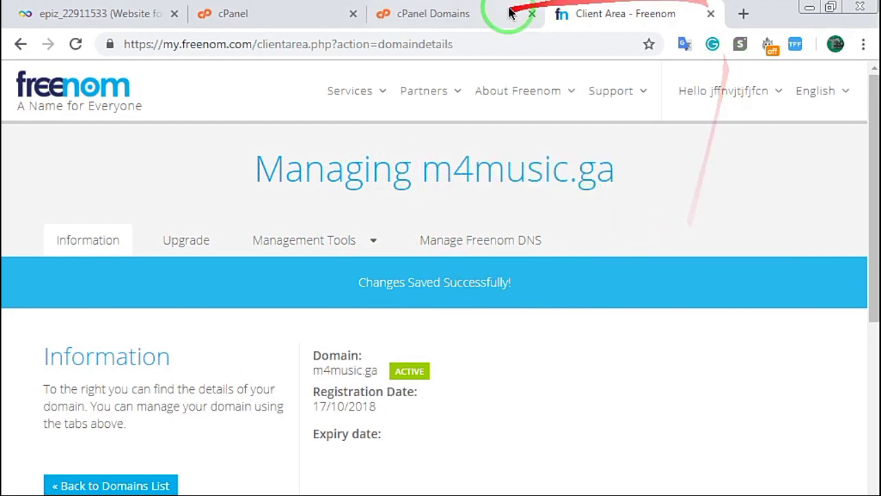
Switch to the hosting control panel and submit m4music.ga as a new addon domain.
{"action": "left_click", "coordinate": [471, 19]}
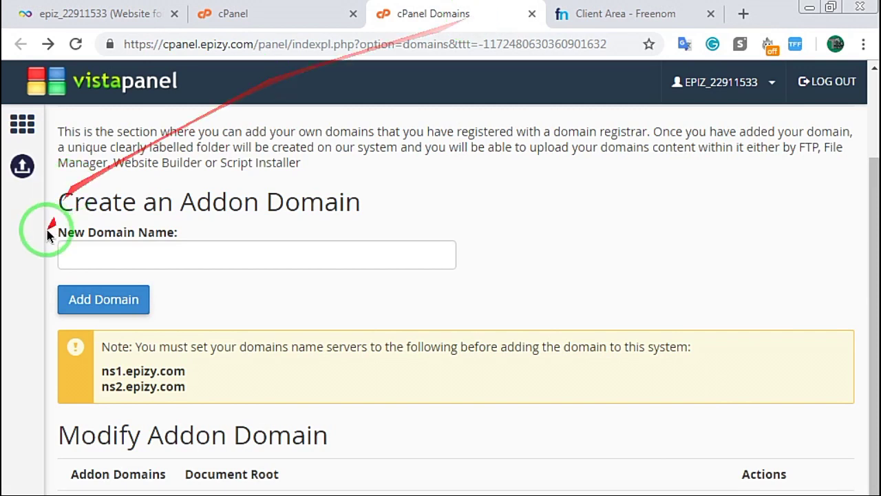
{"action": "left_click", "coordinate": [73, 253]}
{"action": "right_click", "coordinate": [74, 253]}
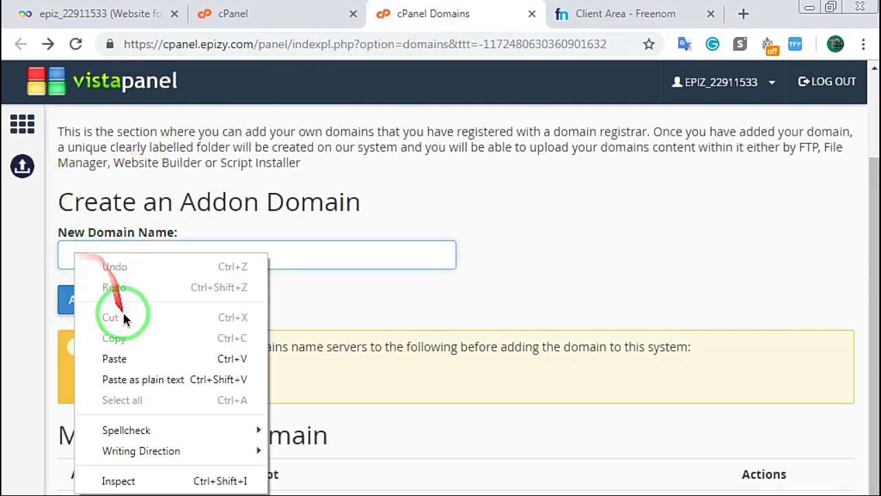
{"action": "left_click", "coordinate": [117, 358]}
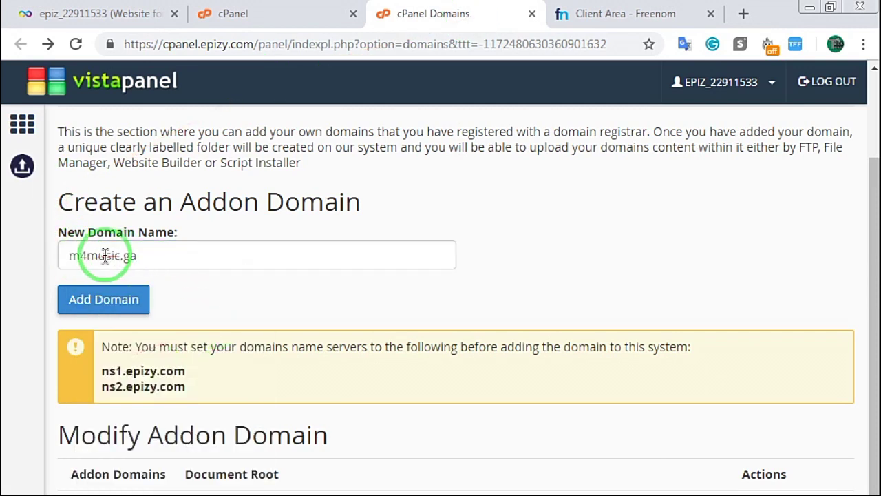
{"action": "left_click", "coordinate": [108, 300]}
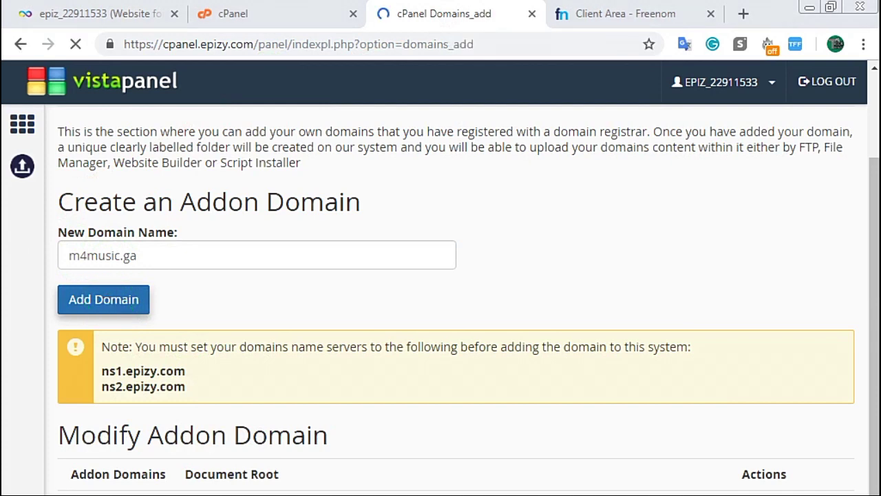
Examine the add-domain error's causes and nameserver update time, and recheck the registrar's m4music.ga page before returning to the control panel.
{"action": "left_click_drag", "start_coordinate": [229, 140], "coordinate": [103, 132]}
{"action": "left_click", "coordinate": [107, 141]}
{"action": "left_click_drag", "start_coordinate": [58, 170], "coordinate": [663, 197]}
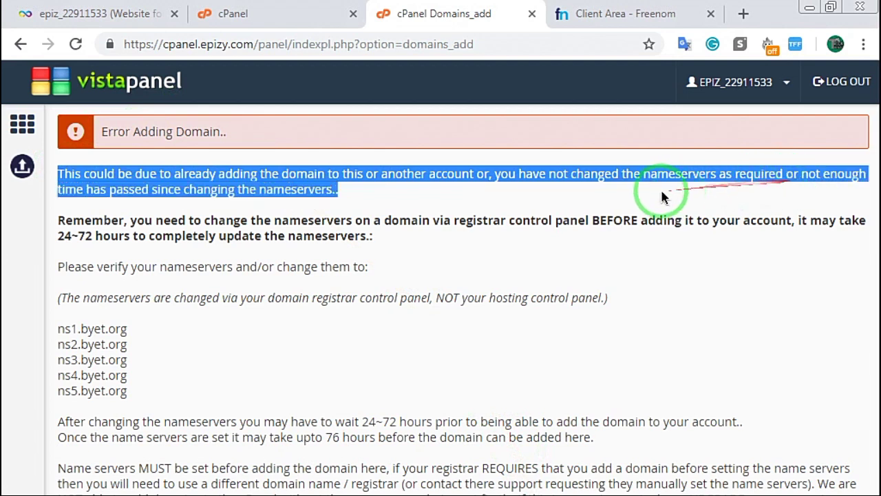
{"action": "left_click", "coordinate": [372, 191]}
{"action": "left_click_drag", "start_coordinate": [58, 242], "coordinate": [216, 245]}
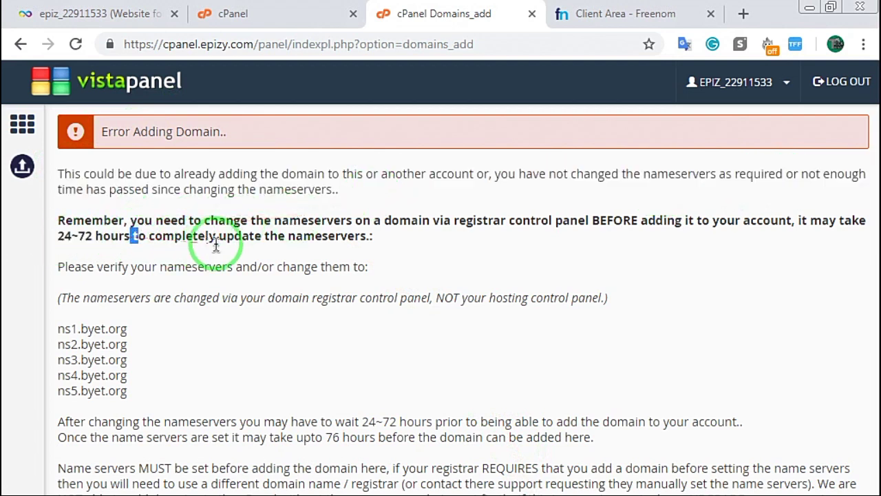
{"action": "left_click_drag", "start_coordinate": [162, 251], "coordinate": [43, 236]}
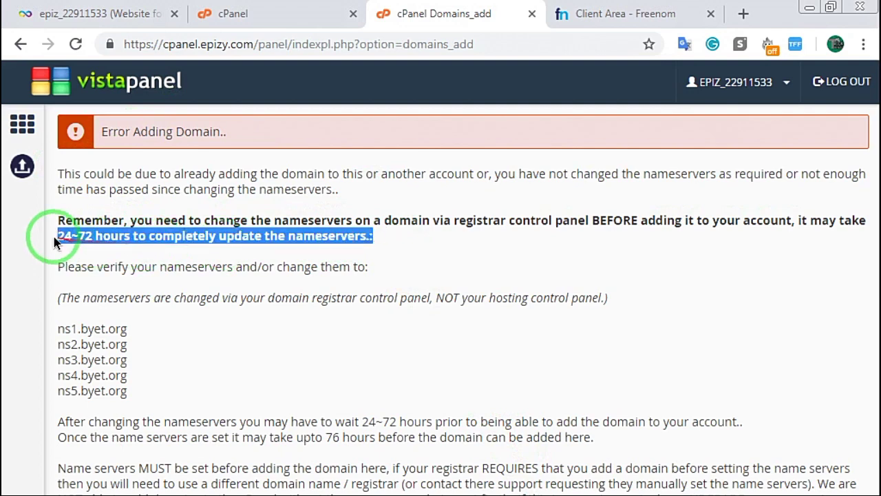
{"action": "left_click", "coordinate": [190, 262]}
{"action": "left_click", "coordinate": [560, 15]}
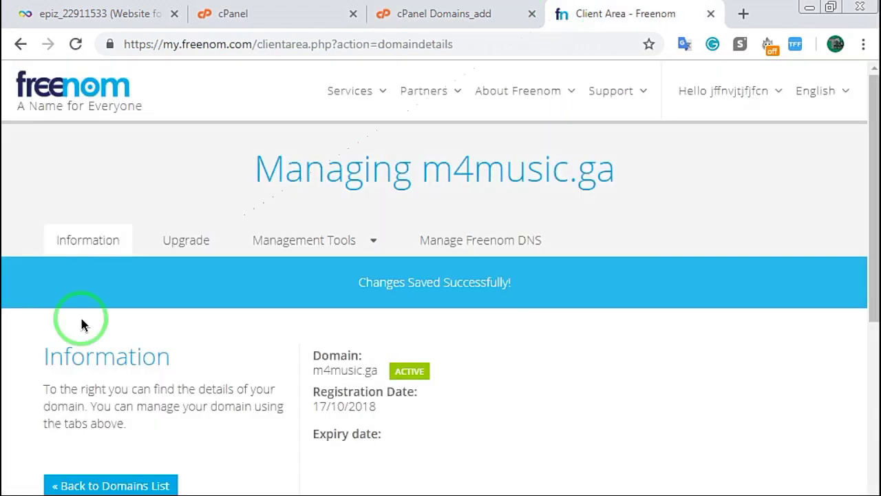
{"action": "left_click", "coordinate": [444, 17]}
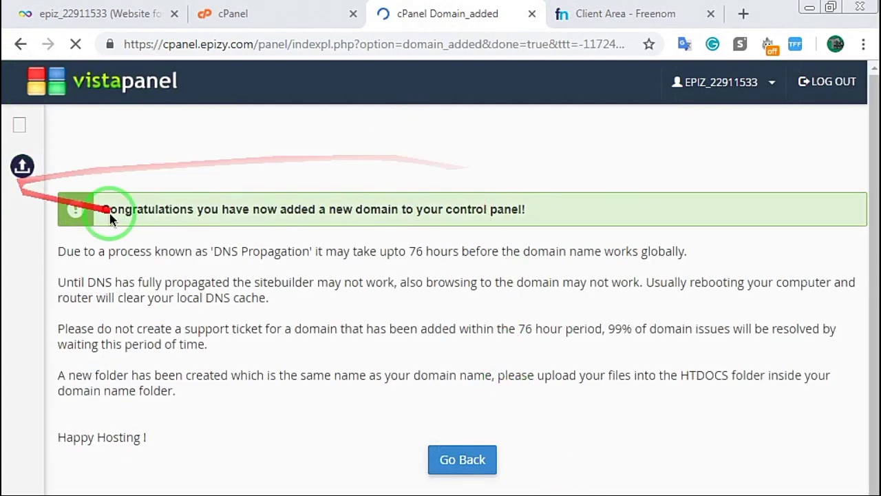
Read the confirmation that the domain was added, including the notes on DNS propagation and the new domain folder.
{"action": "double_click", "coordinate": [541, 214]}
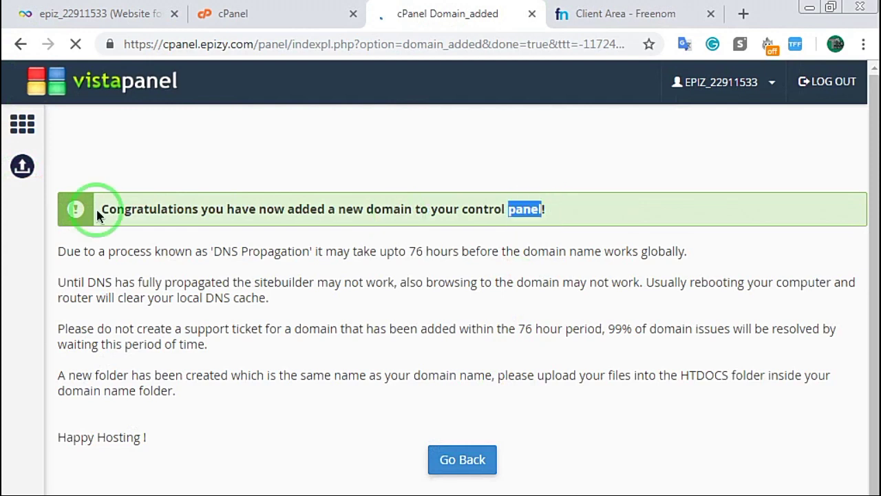
{"action": "left_click_drag", "start_coordinate": [102, 208], "coordinate": [574, 220]}
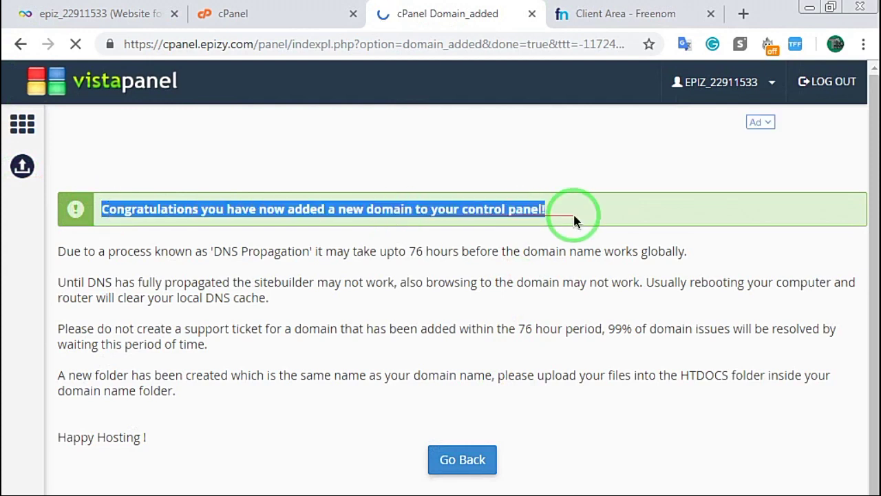
{"action": "left_click", "coordinate": [553, 244]}
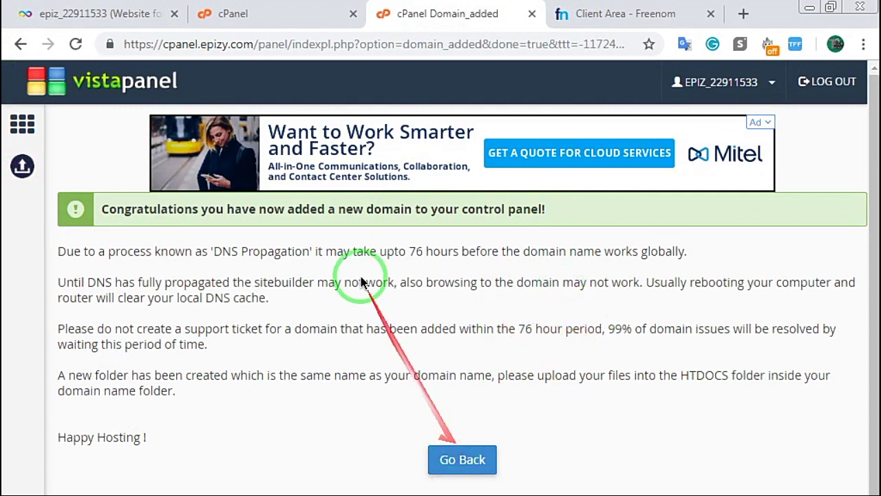
{"action": "left_click_drag", "start_coordinate": [49, 246], "coordinate": [290, 437]}
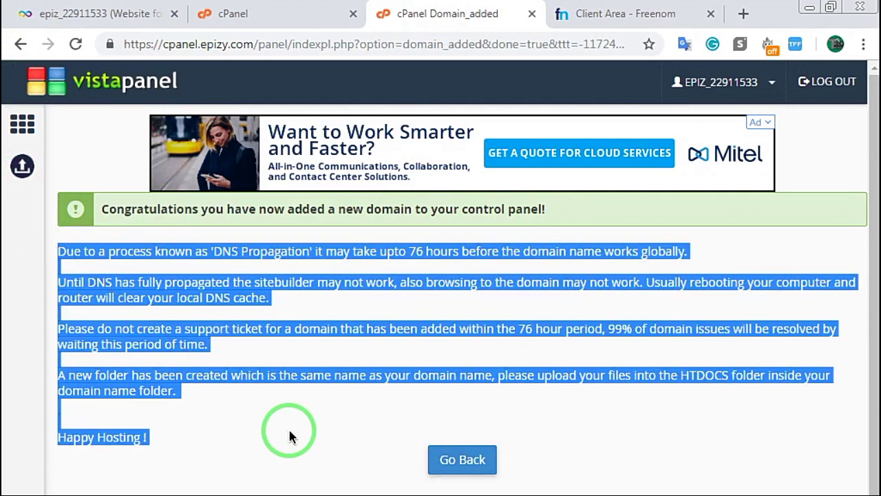
{"action": "left_click", "coordinate": [289, 436]}
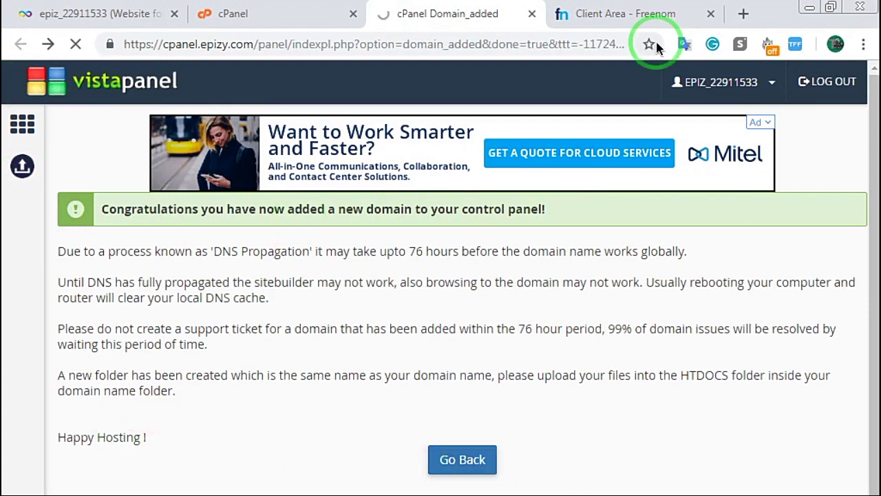
Close the Freenom client area and check the m4music.ga entry and its document root in the addon domains list.
{"action": "left_click", "coordinate": [639, 15]}
{"action": "key", "text": "ctrl+w"}
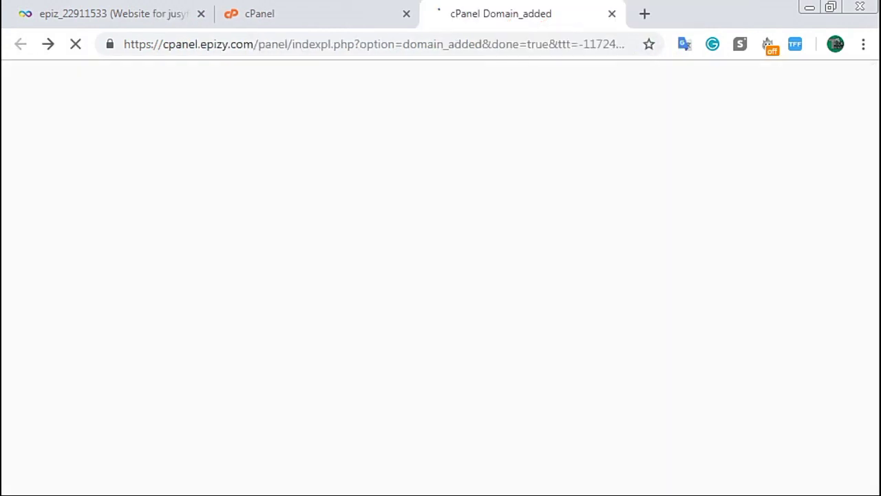
{"action": "scroll", "coordinate": [441, 276], "scroll_direction": "down", "scroll_amount": 2}
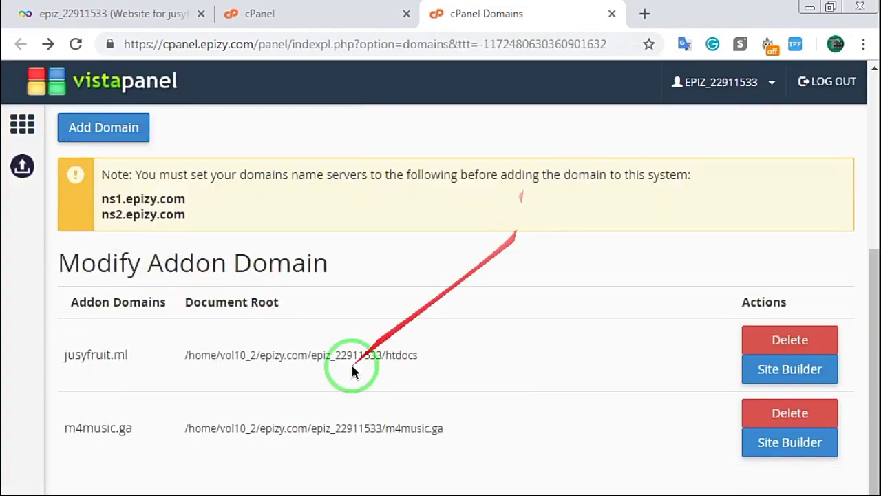
{"action": "mouse_move", "coordinate": [54, 429]}
{"action": "left_mouse_down"}
{"action": "mouse_move", "coordinate": [393, 429]}
{"action": "mouse_move", "coordinate": [477, 441]}
{"action": "mouse_move", "coordinate": [88, 416]}
{"action": "left_mouse_up"}
{"action": "left_click", "coordinate": [478, 444]}
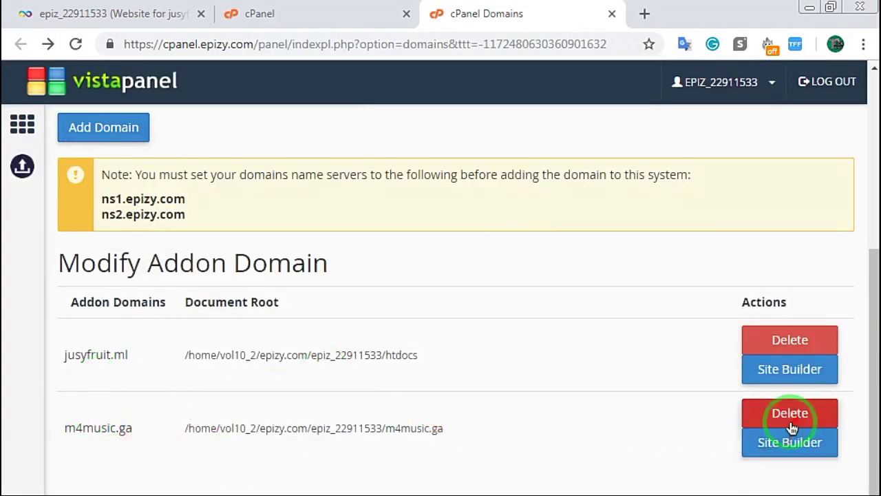
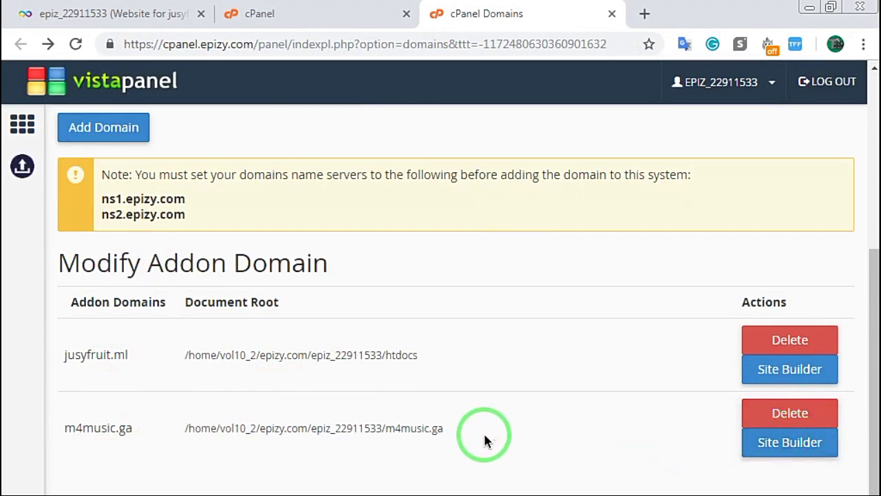
{"action": "scroll", "coordinate": [484, 431], "scroll_direction": "up", "scroll_amount": 5}
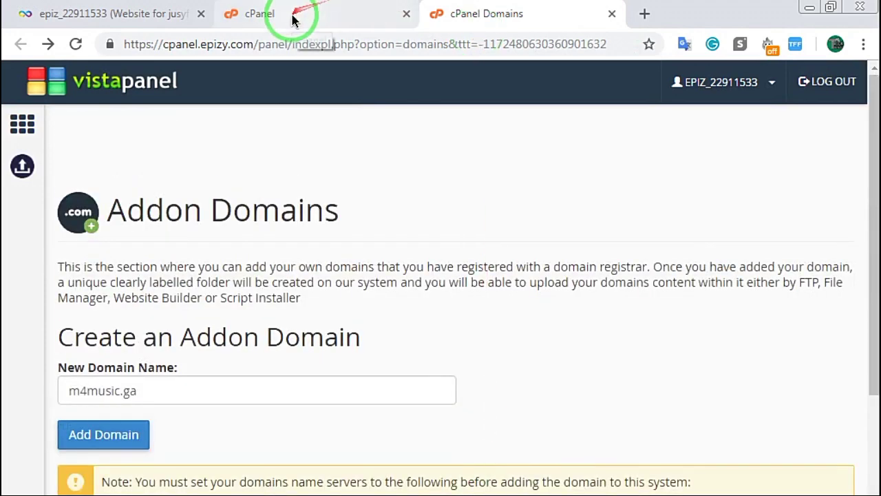
Open Softaculous Apps Installer from the control panel home in a separate tab and close the addon domains page.
{"action": "left_click", "coordinate": [296, 14]}
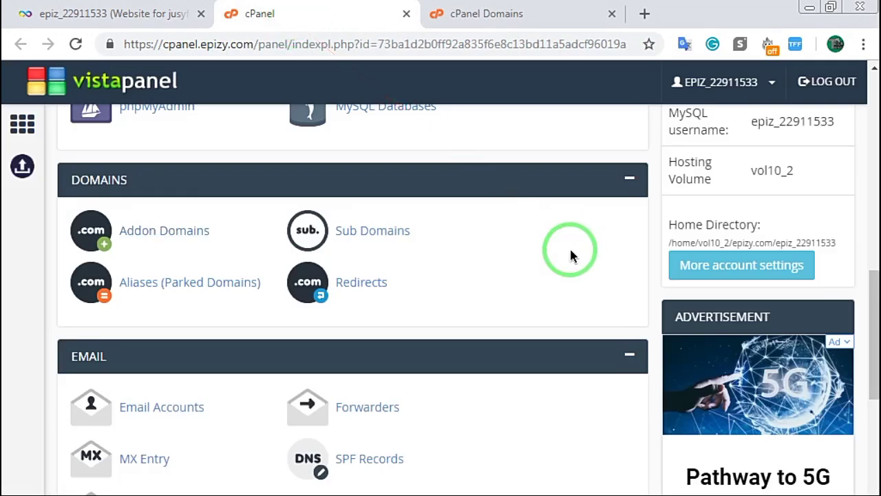
{"action": "scroll", "coordinate": [570, 251], "scroll_direction": "up", "scroll_amount": 5}
{"action": "scroll", "coordinate": [570, 247], "scroll_direction": "up", "scroll_amount": 5}
{"action": "scroll", "coordinate": [571, 246], "scroll_direction": "down", "scroll_amount": 8}
{"action": "scroll", "coordinate": [570, 244], "scroll_direction": "down", "scroll_amount": 9}
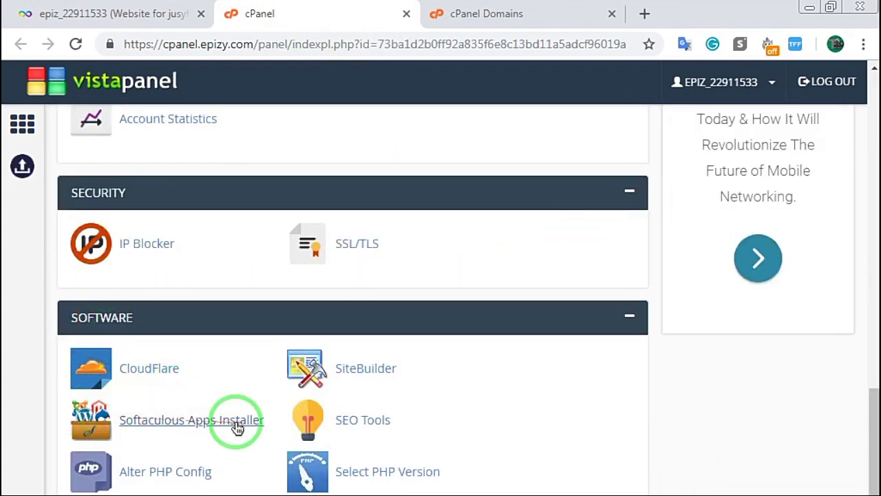
{"action": "right_click", "coordinate": [211, 422]}
{"action": "left_click", "coordinate": [262, 435]}
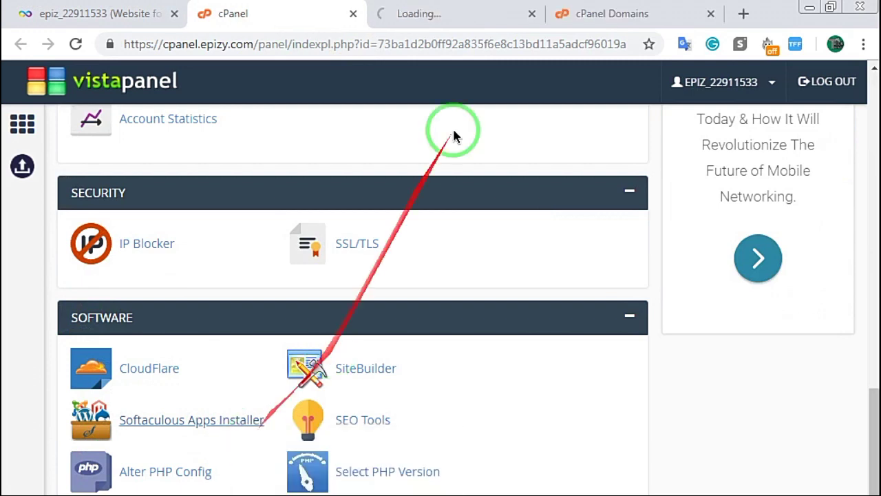
{"action": "left_click", "coordinate": [441, 22]}
{"action": "left_click", "coordinate": [711, 13]}
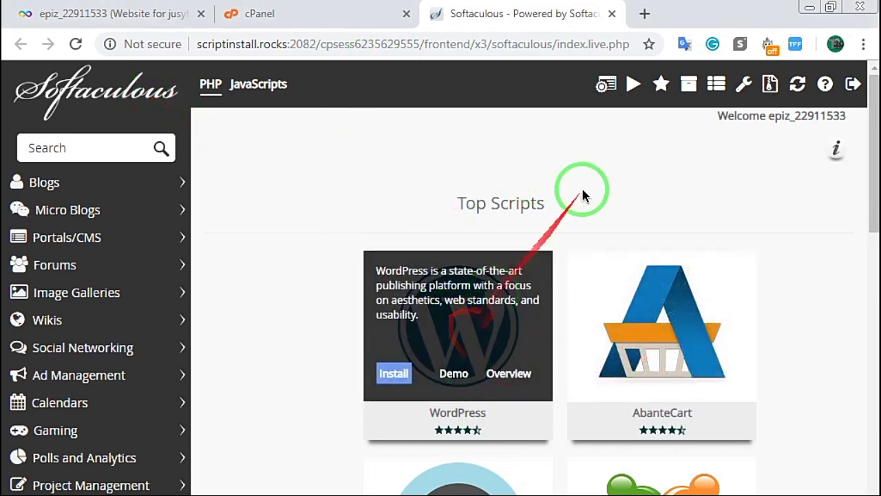
Look through the Top Scripts catalogue and open the WordPress installation form.
{"action": "scroll", "coordinate": [712, 216], "scroll_direction": "down", "scroll_amount": 1}
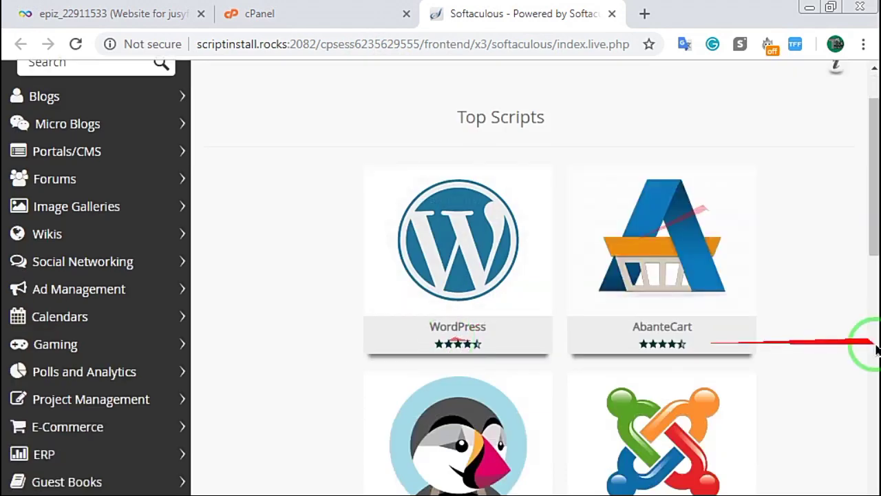
{"action": "scroll", "coordinate": [872, 350], "scroll_direction": "down", "scroll_amount": 1}
{"action": "scroll", "coordinate": [531, 407], "scroll_direction": "down", "scroll_amount": 1}
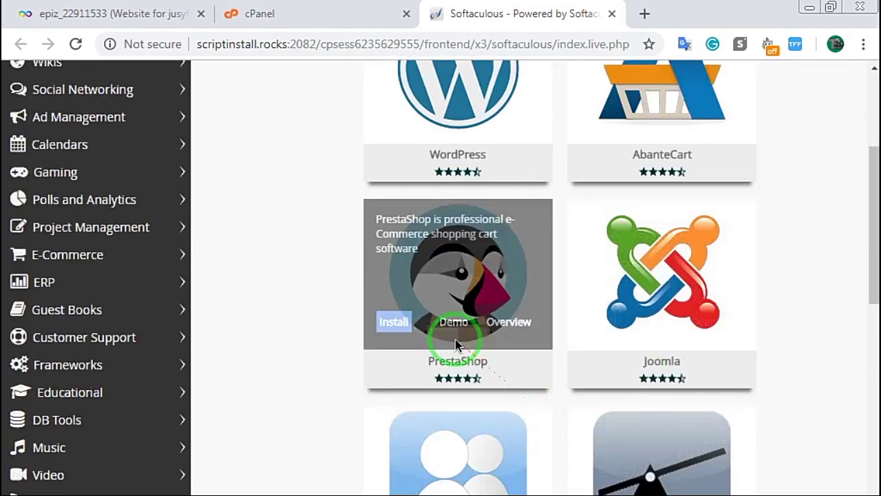
{"action": "scroll", "coordinate": [840, 351], "scroll_direction": "down", "scroll_amount": 1}
{"action": "scroll", "coordinate": [783, 417], "scroll_direction": "down", "scroll_amount": 1}
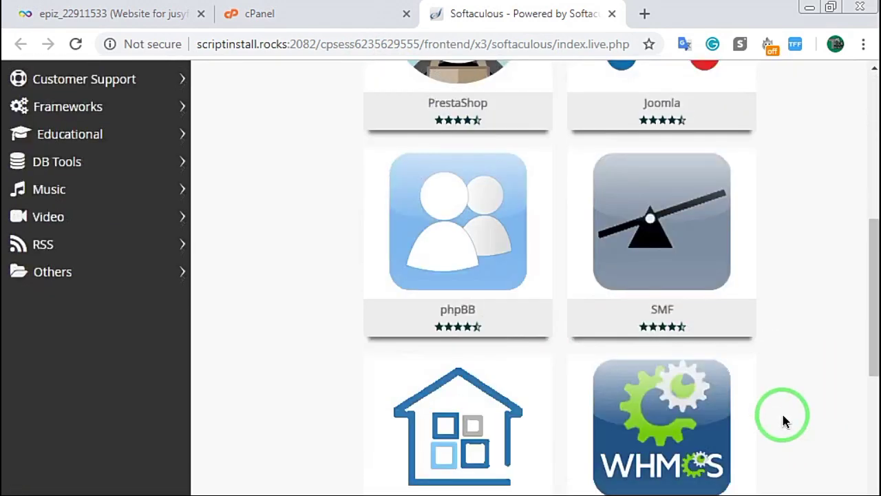
{"action": "scroll", "coordinate": [529, 437], "scroll_direction": "down", "scroll_amount": 3}
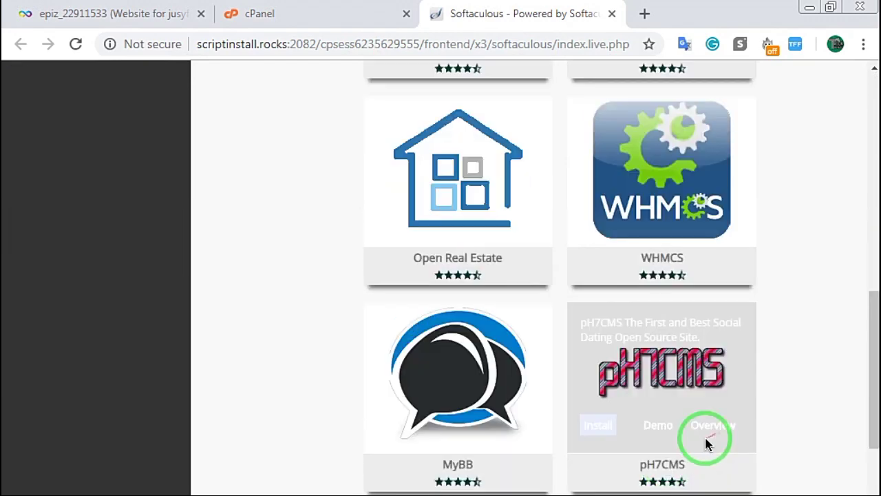
{"action": "scroll", "coordinate": [620, 438], "scroll_direction": "down", "scroll_amount": 6}
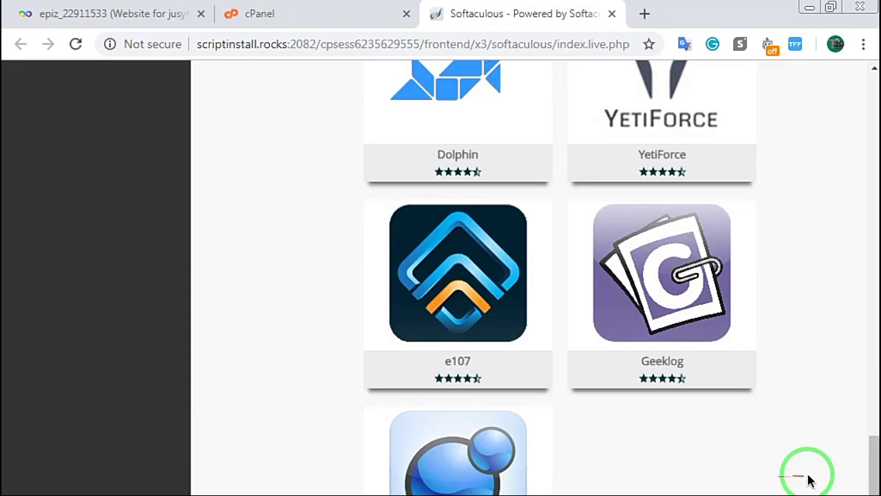
{"action": "scroll", "coordinate": [810, 472], "scroll_direction": "up", "scroll_amount": 8}
{"action": "scroll", "coordinate": [812, 466], "scroll_direction": "up", "scroll_amount": 10}
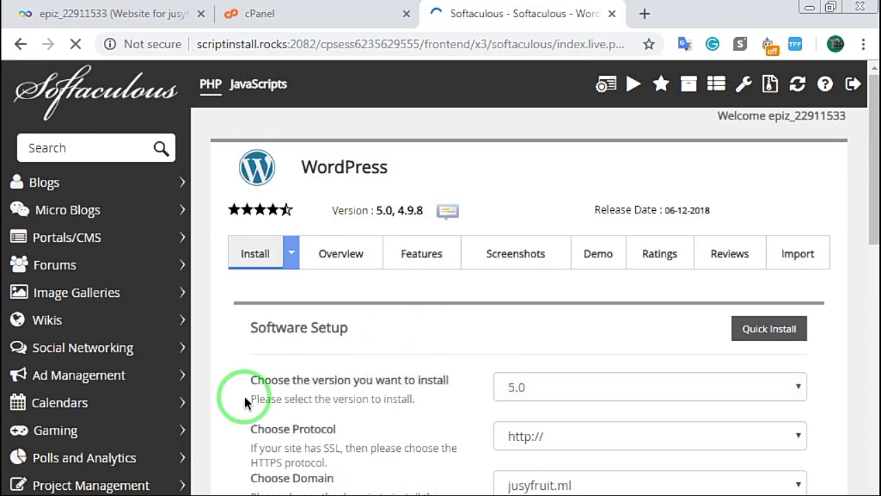
Try version 4.9.8 for the WordPress installation, and set the version back to 5.0.
{"action": "left_click_drag", "start_coordinate": [385, 399], "coordinate": [810, 398]}
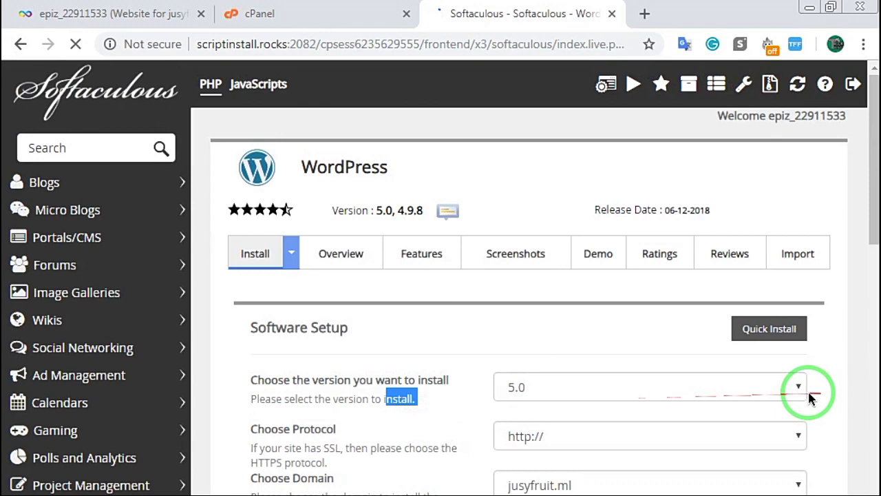
{"action": "left_click", "coordinate": [797, 390]}
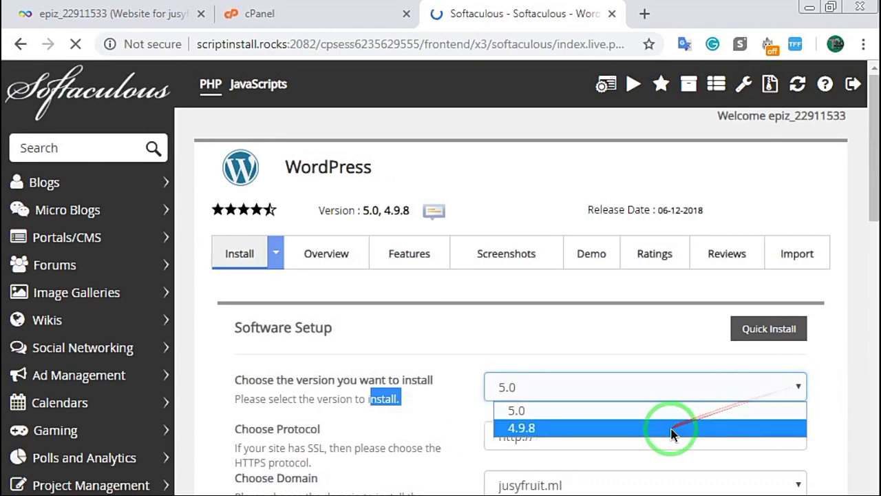
{"action": "left_click", "coordinate": [673, 432]}
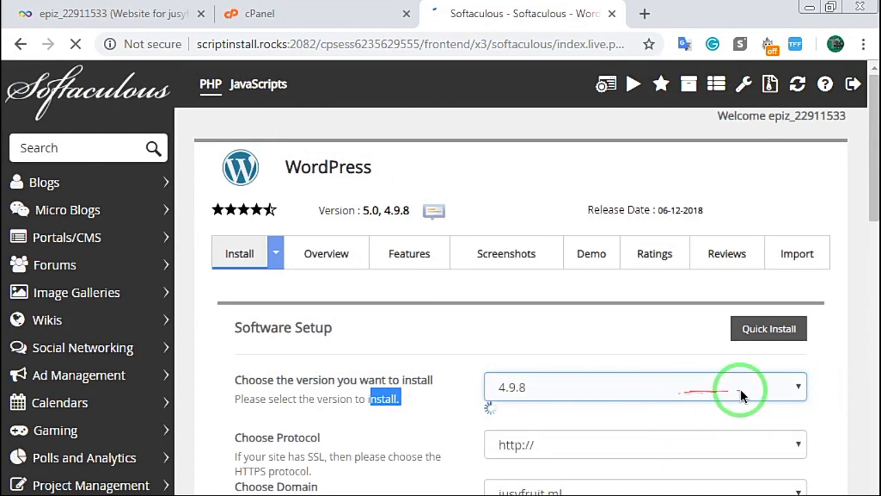
{"action": "left_click", "coordinate": [767, 385]}
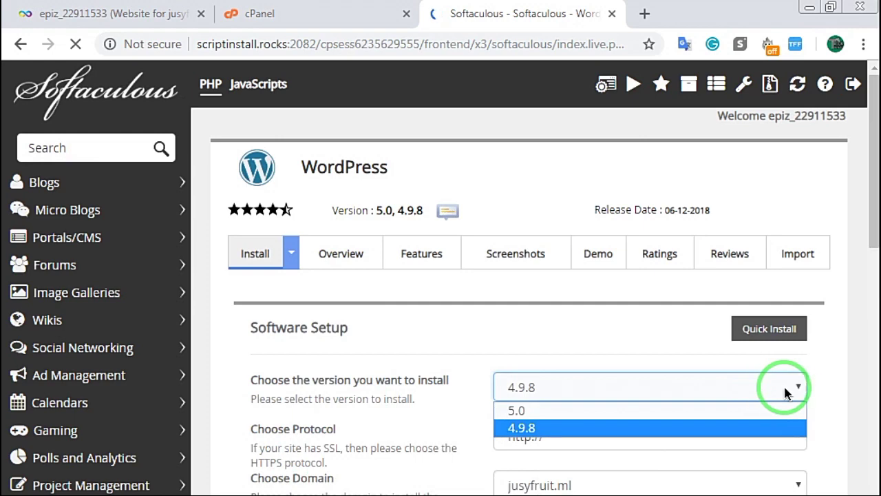
{"action": "left_click", "coordinate": [615, 412]}
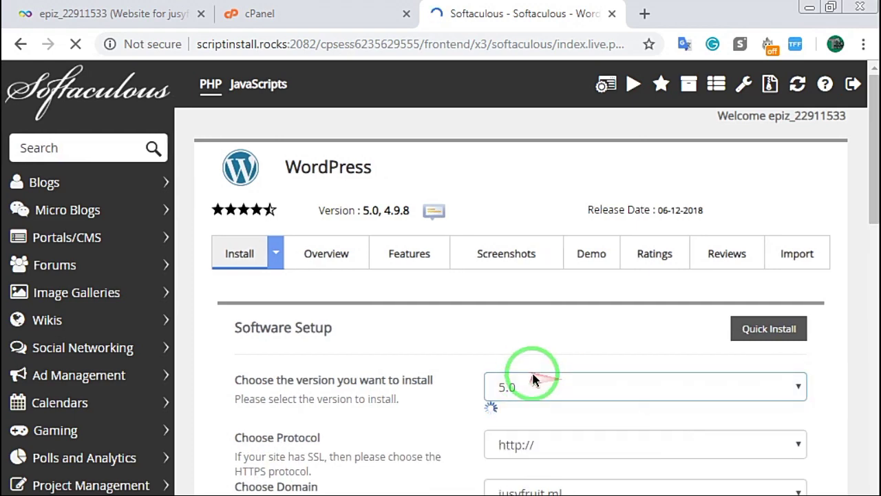
{"action": "left_click", "coordinate": [823, 380]}
{"action": "scroll", "coordinate": [858, 415], "scroll_direction": "down", "scroll_amount": 3}
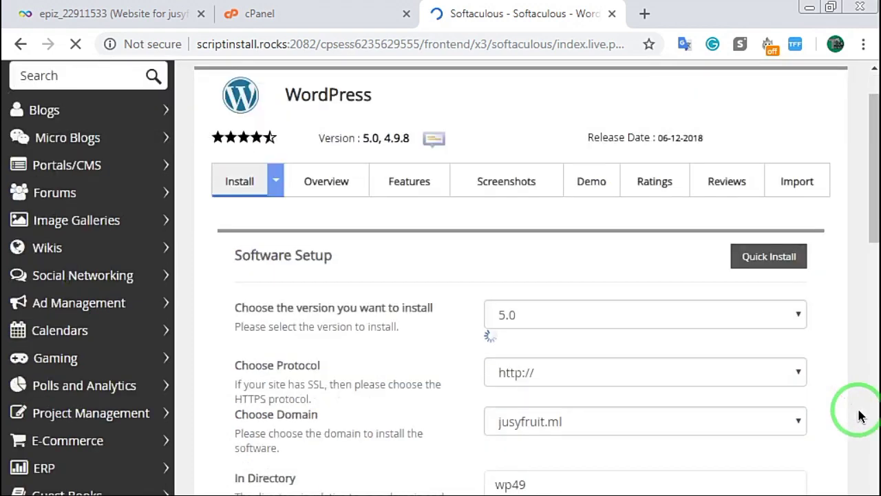
{"action": "mouse_move", "coordinate": [404, 272]}
{"action": "left_mouse_down"}
{"action": "mouse_move", "coordinate": [309, 268]}
{"action": "mouse_move", "coordinate": [619, 275]}
{"action": "left_mouse_up"}
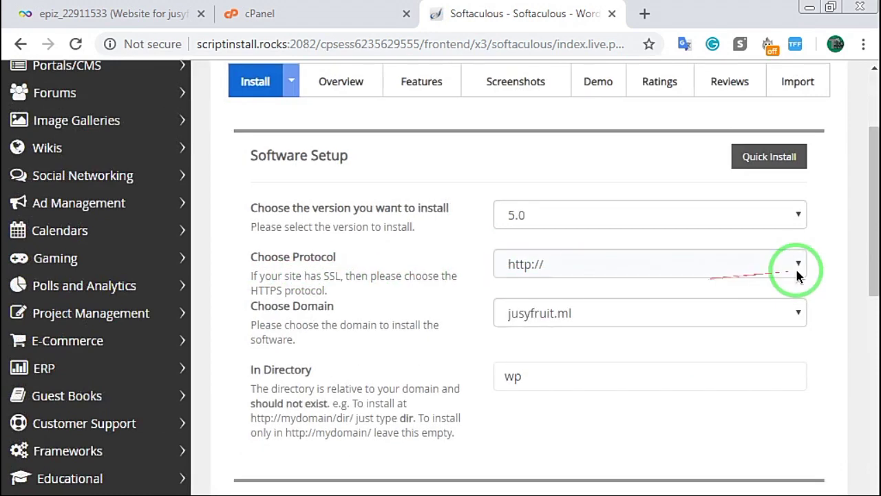
{"action": "left_click", "coordinate": [797, 269]}
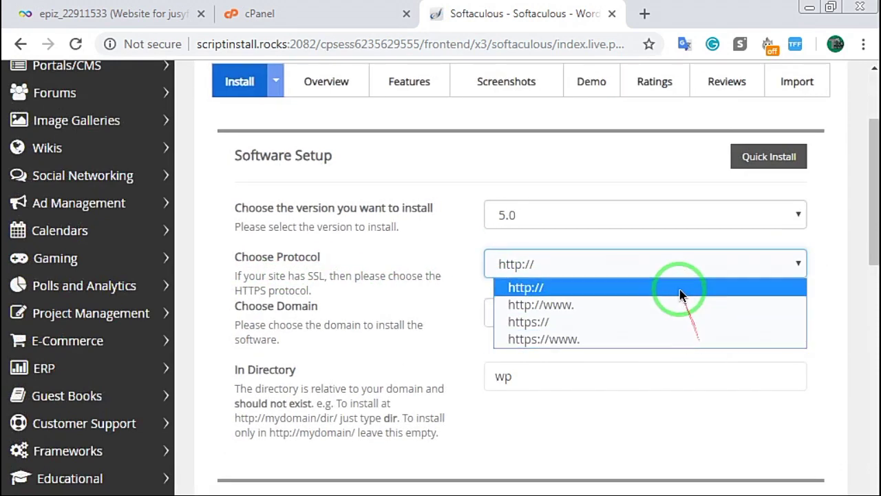
{"action": "left_click", "coordinate": [670, 285]}
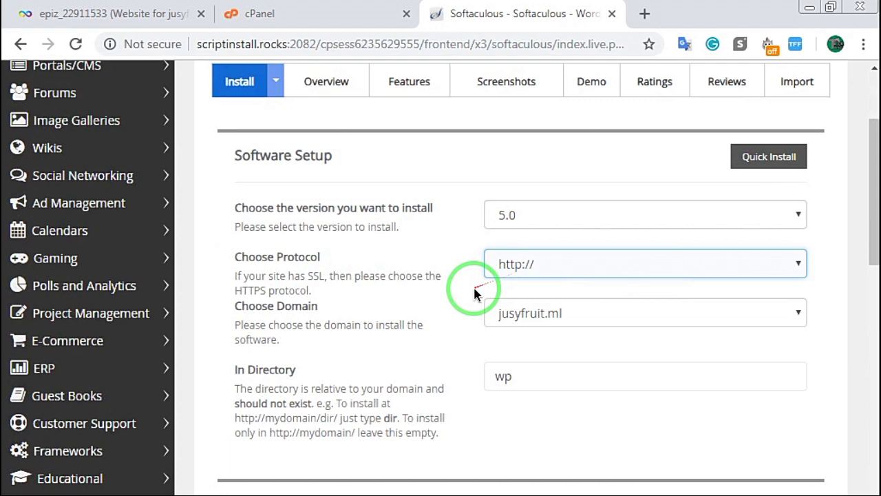
Choose m4music.ga as the domain on which WordPress gets installed.
{"action": "left_click", "coordinate": [799, 313]}
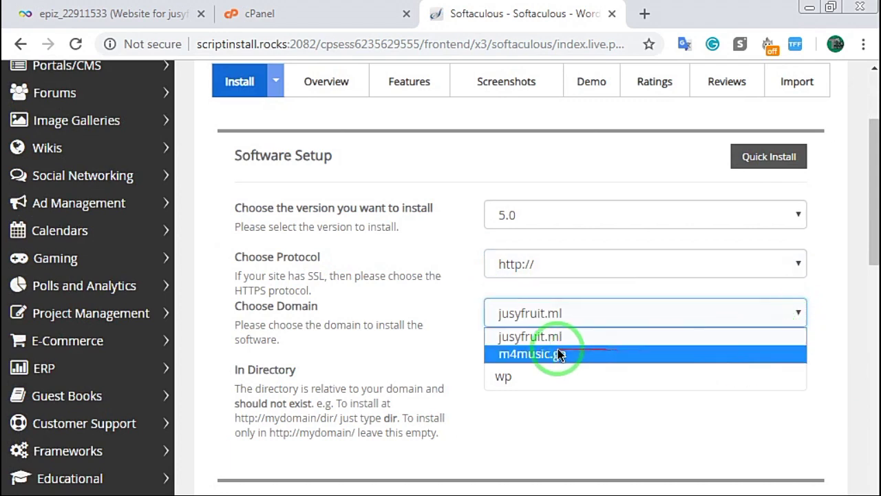
{"action": "left_click", "coordinate": [678, 342]}
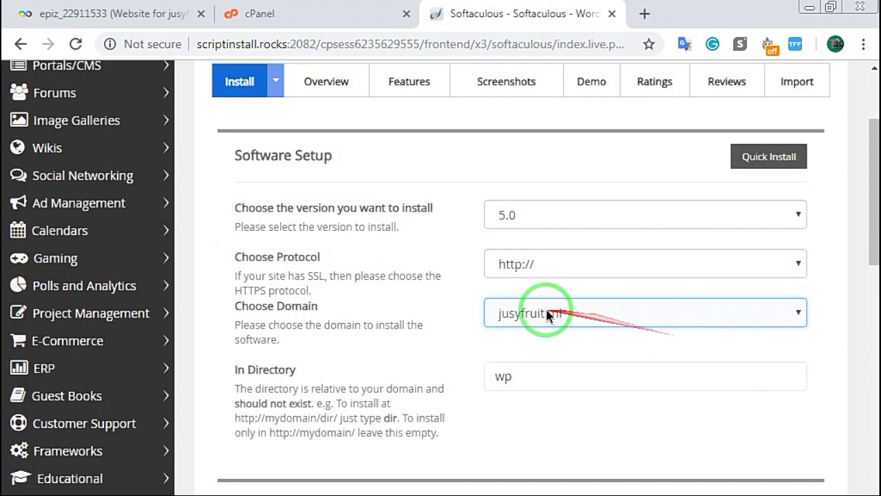
{"action": "left_click", "coordinate": [799, 316]}
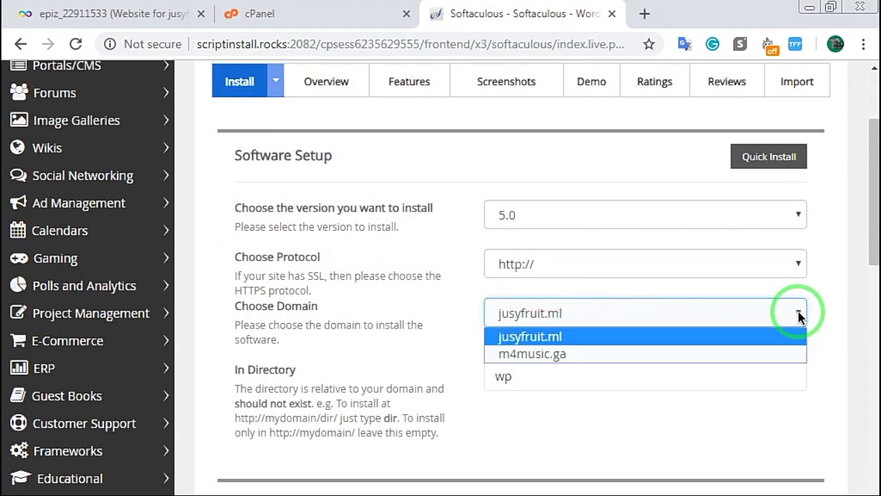
{"action": "left_click", "coordinate": [785, 355]}
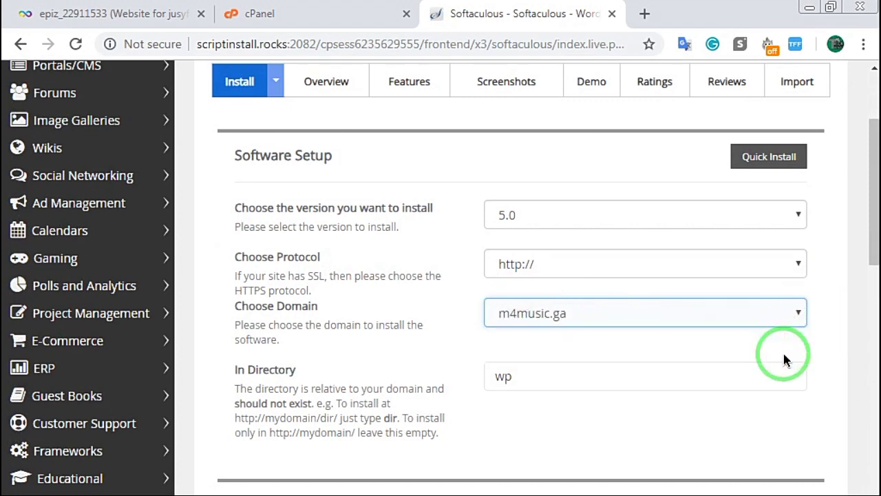
{"action": "left_click", "coordinate": [496, 315]}
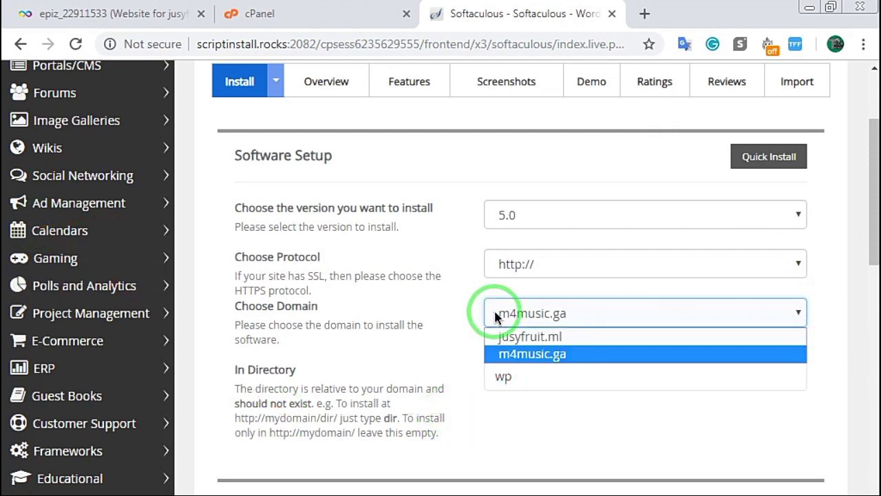
{"action": "left_click", "coordinate": [423, 317]}
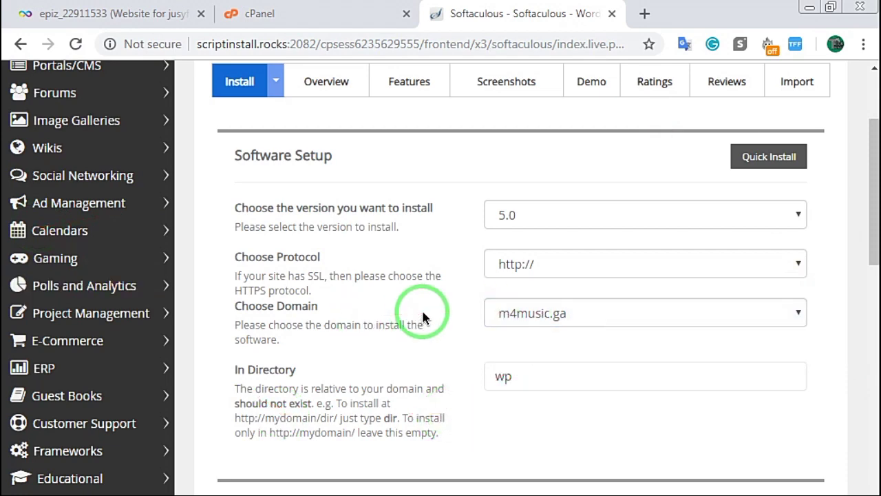
Clear the wp installation directory so that WordPress installs directly at the root of m4music.ga.
{"action": "scroll", "coordinate": [442, 393], "scroll_direction": "down", "scroll_amount": 1}
{"action": "left_click_drag", "start_coordinate": [236, 282], "coordinate": [309, 285]}
{"action": "left_click", "coordinate": [331, 284]}
{"action": "left_click_drag", "start_coordinate": [522, 289], "coordinate": [480, 295]}
{"action": "key", "text": "BackSpace"}
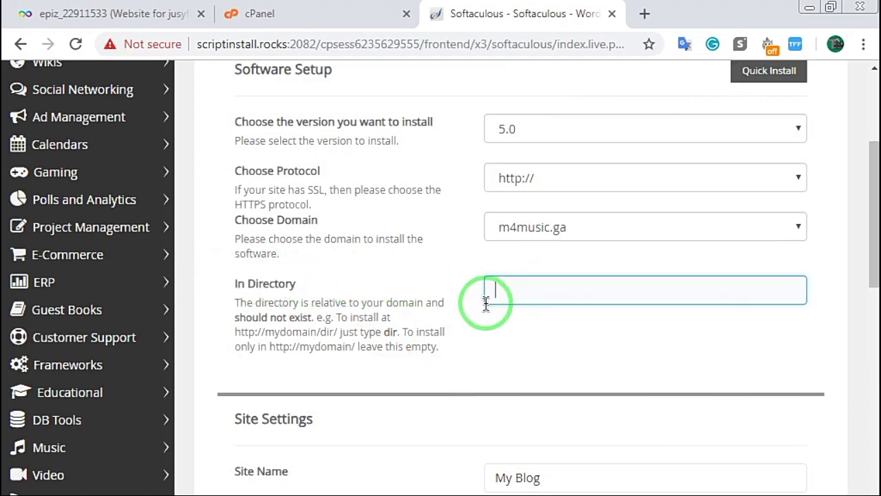
{"action": "left_click", "coordinate": [486, 364]}
Review the site name, site description and multisite settings, and the admin account's username, password and email in the installation form.
{"action": "scroll", "coordinate": [484, 358], "scroll_direction": "down", "scroll_amount": 2}
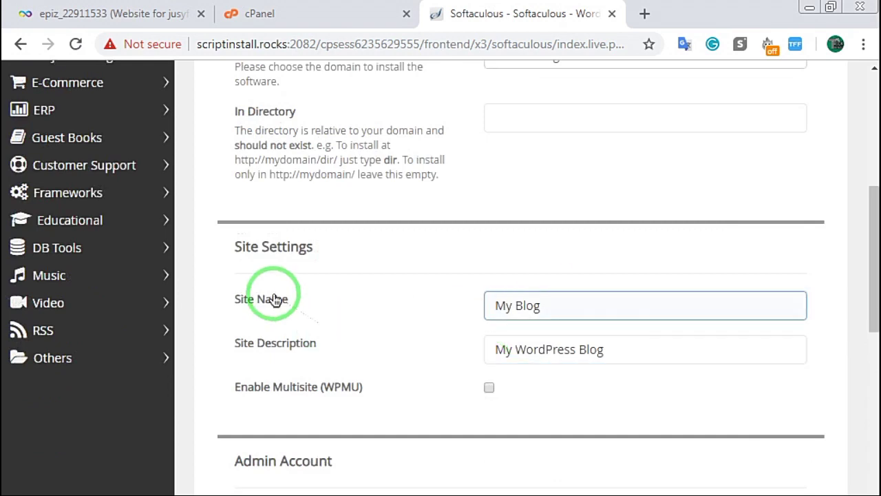
{"action": "scroll", "coordinate": [502, 329], "scroll_direction": "down", "scroll_amount": 1}
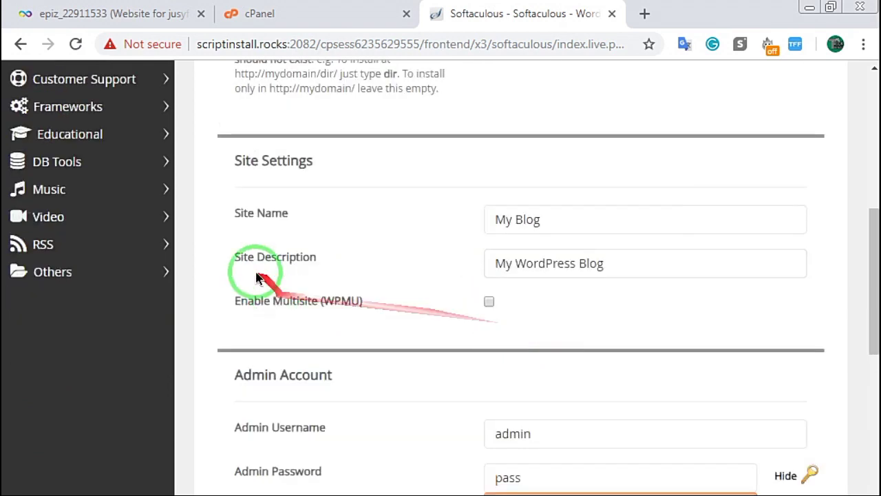
{"action": "left_click", "coordinate": [599, 272]}
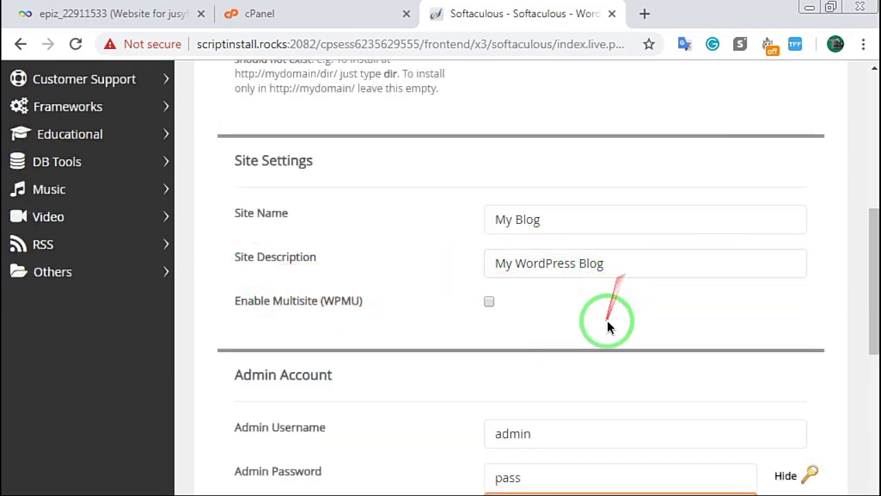
{"action": "scroll", "coordinate": [607, 317], "scroll_direction": "down", "scroll_amount": 3}
{"action": "left_click", "coordinate": [541, 172]}
{"action": "left_click_drag", "start_coordinate": [541, 172], "coordinate": [482, 173]}
{"action": "left_click", "coordinate": [433, 200]}
{"action": "left_click", "coordinate": [528, 213]}
{"action": "left_click_drag", "start_coordinate": [528, 213], "coordinate": [462, 223]}
{"action": "left_click", "coordinate": [437, 228]}
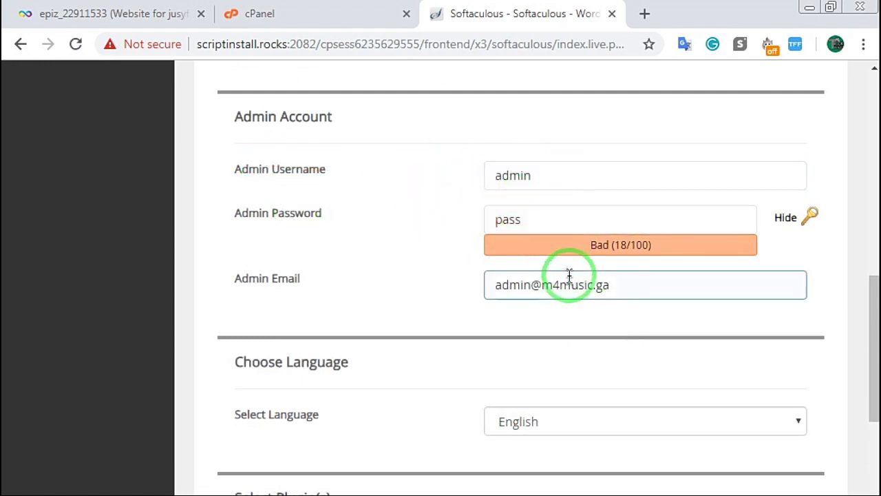
{"action": "scroll", "coordinate": [569, 275], "scroll_direction": "down", "scroll_amount": 1}
{"action": "left_click_drag", "start_coordinate": [525, 128], "coordinate": [493, 132]}
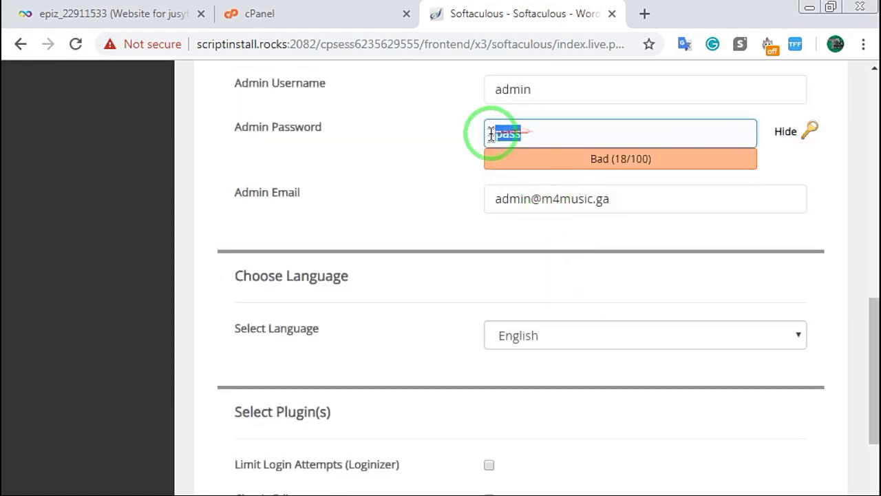
{"action": "right_click", "coordinate": [504, 135]}
{"action": "left_click", "coordinate": [544, 168]}
{"action": "left_click", "coordinate": [453, 172]}
Look through the installation languages, keep English, and start the WordPress installation.
{"action": "scroll", "coordinate": [560, 229], "scroll_direction": "down", "scroll_amount": 1}
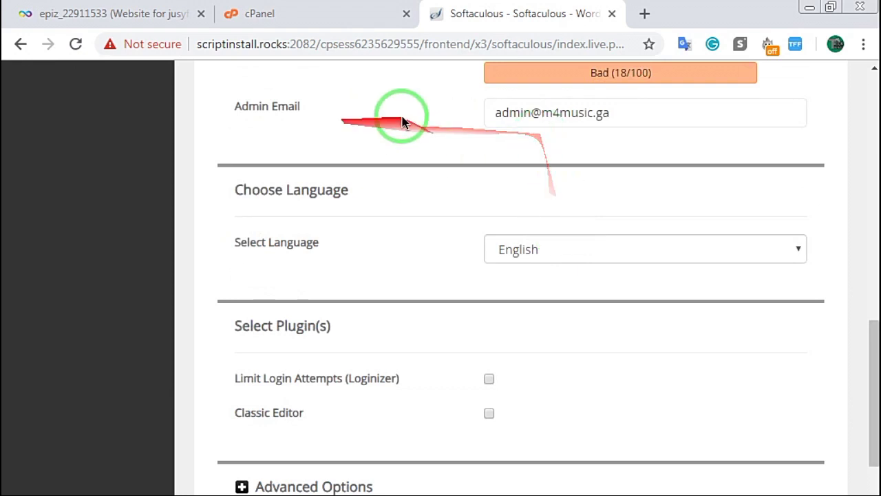
{"action": "left_click", "coordinate": [623, 252]}
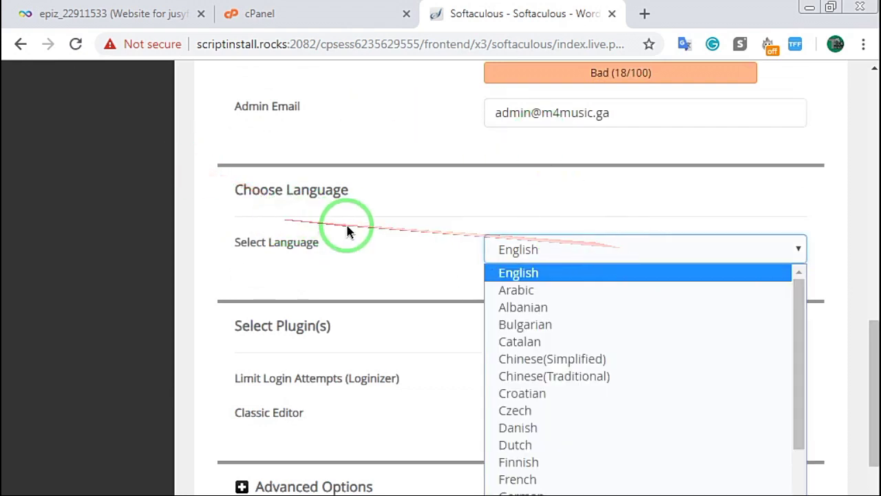
{"action": "scroll", "coordinate": [346, 232], "scroll_direction": "down", "scroll_amount": 4}
{"action": "scroll", "coordinate": [521, 323], "scroll_direction": "down", "scroll_amount": 3}
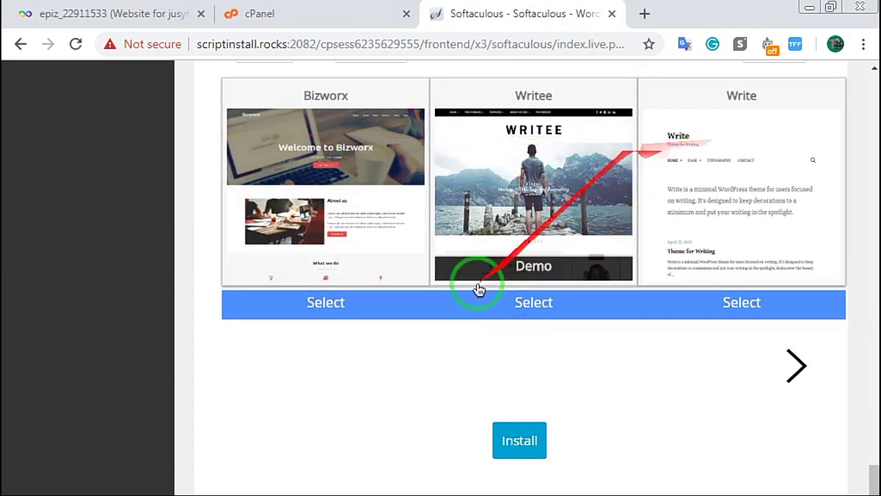
{"action": "left_click", "coordinate": [526, 444]}
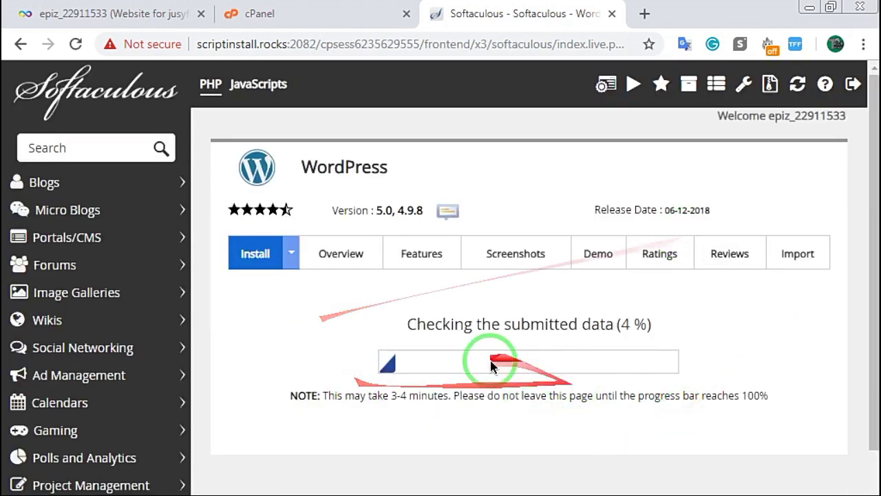
Follow the installation progress and read the installation result for m4music.ga.
{"action": "left_click_drag", "start_coordinate": [407, 326], "coordinate": [632, 324]}
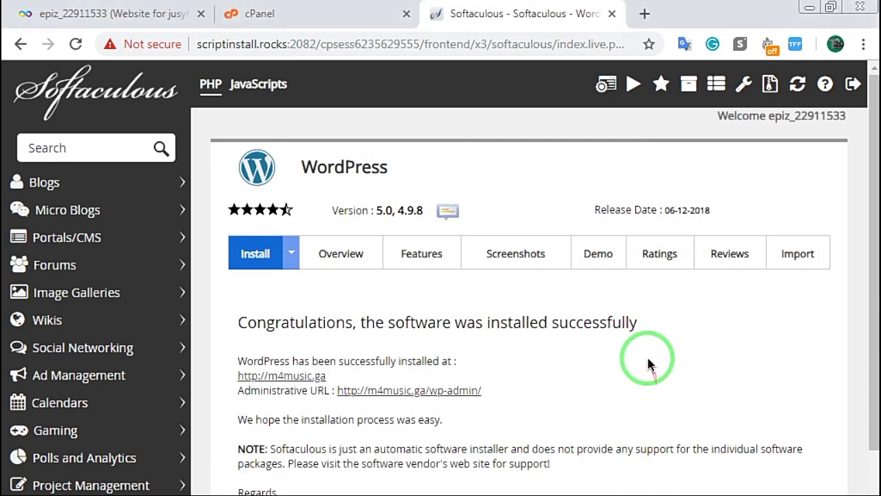
{"action": "left_click_drag", "start_coordinate": [239, 322], "coordinate": [665, 323]}
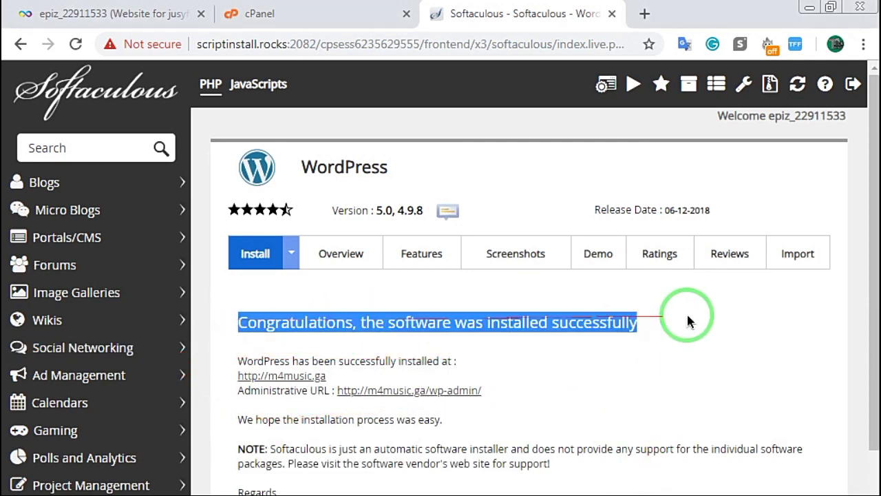
{"action": "left_click", "coordinate": [687, 323]}
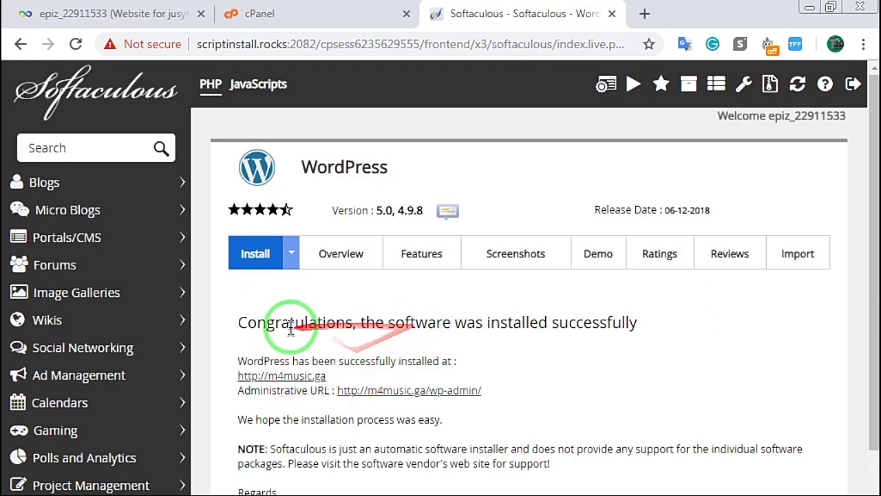
{"action": "right_click", "coordinate": [293, 381]}
{"action": "left_click", "coordinate": [328, 388]}
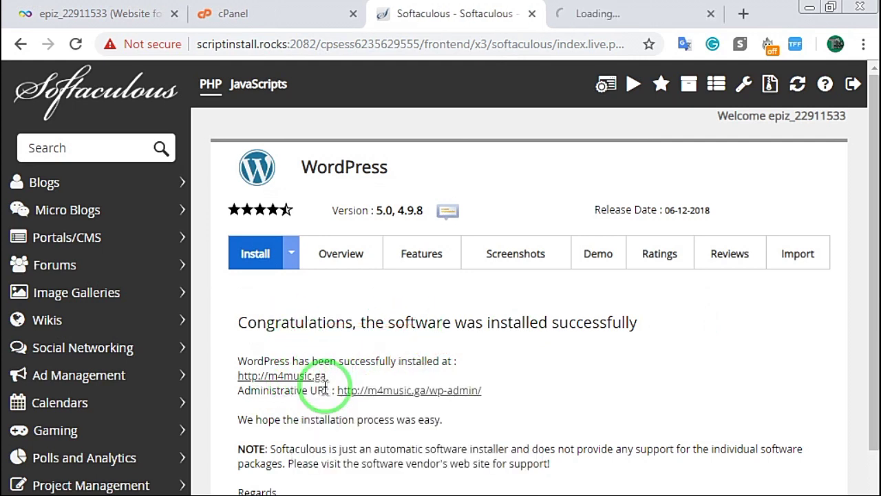
{"action": "left_click", "coordinate": [634, 14]}
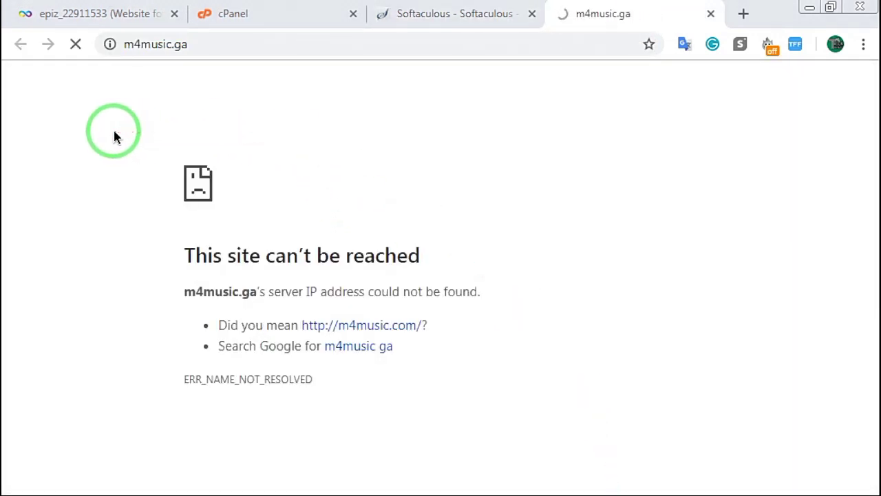
Examine the page at m4music.ga, reload it, and compare it with the Softaculous installation page.
{"action": "left_click_drag", "start_coordinate": [115, 136], "coordinate": [379, 345]}
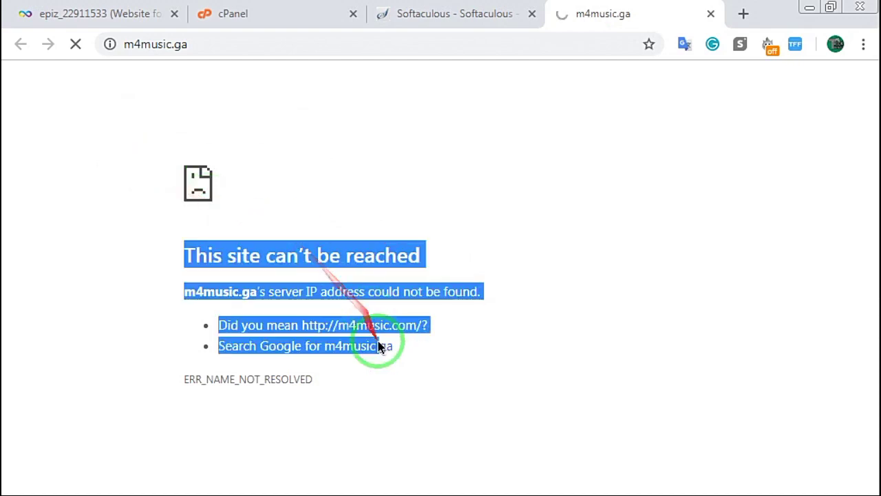
{"action": "left_click", "coordinate": [703, 246]}
{"action": "left_click", "coordinate": [422, 5]}
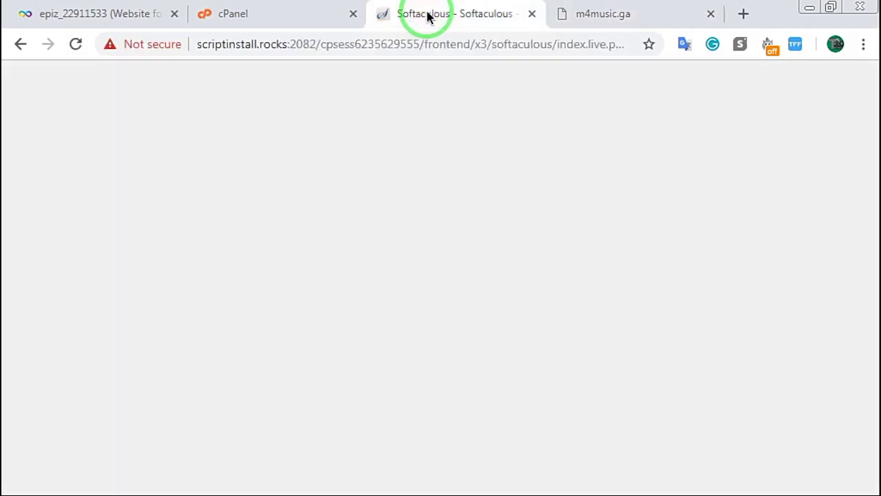
{"action": "left_click", "coordinate": [606, 13]}
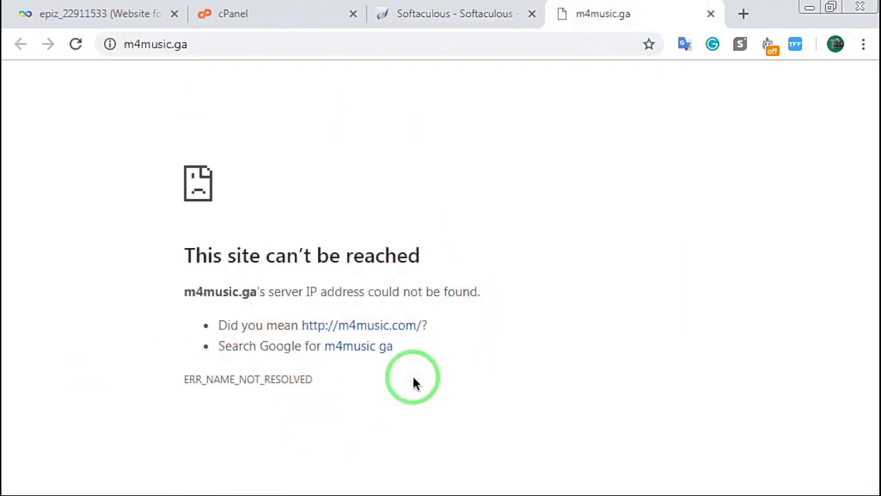
{"action": "left_click", "coordinate": [75, 46]}
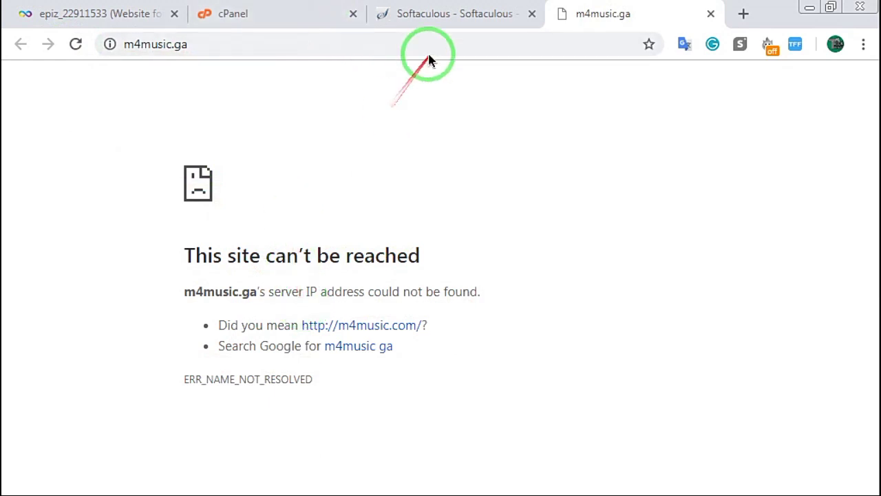
{"action": "left_click", "coordinate": [430, 15]}
{"action": "left_click", "coordinate": [520, 423]}
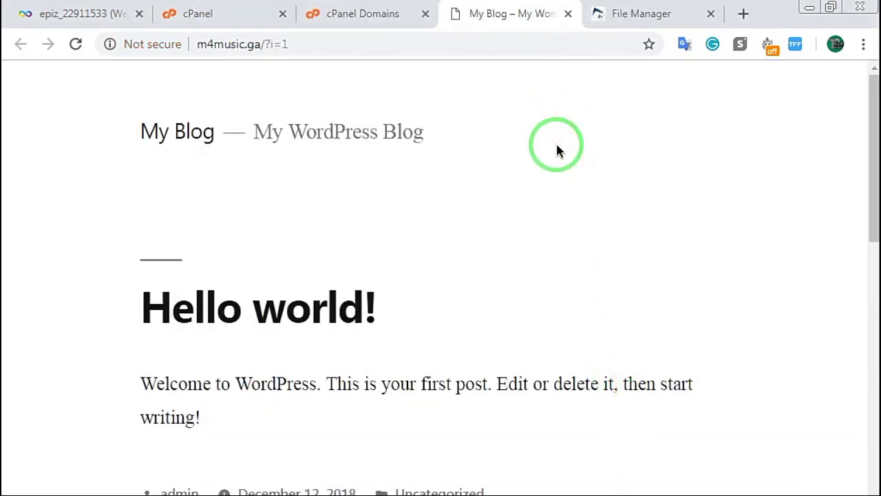
Examine the m4music.ga homepage, checking its address, title, tagline, first post and footer sections.
{"action": "mouse_move", "coordinate": [557, 148]}
{"action": "left_mouse_down"}
{"action": "mouse_move", "coordinate": [295, 122]}
{"action": "mouse_move", "coordinate": [516, 81]}
{"action": "mouse_move", "coordinate": [194, 85]}
{"action": "left_mouse_up"}
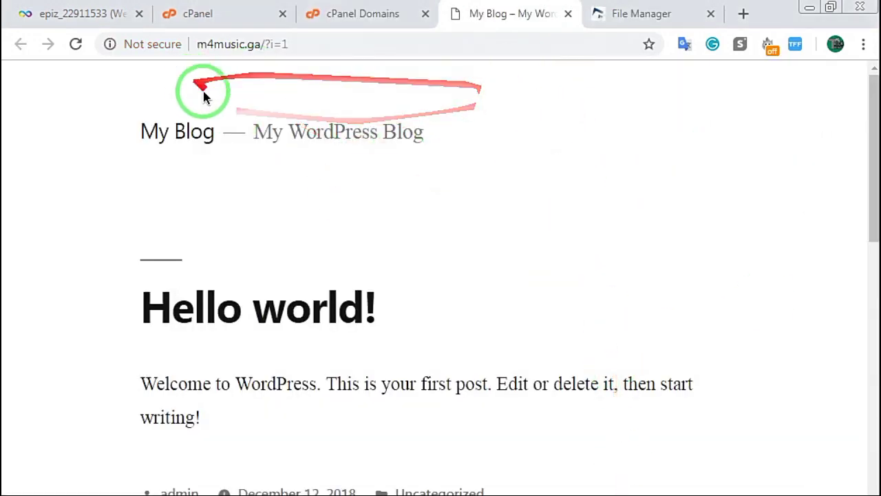
{"action": "left_click_drag", "start_coordinate": [531, 118], "coordinate": [133, 133]}
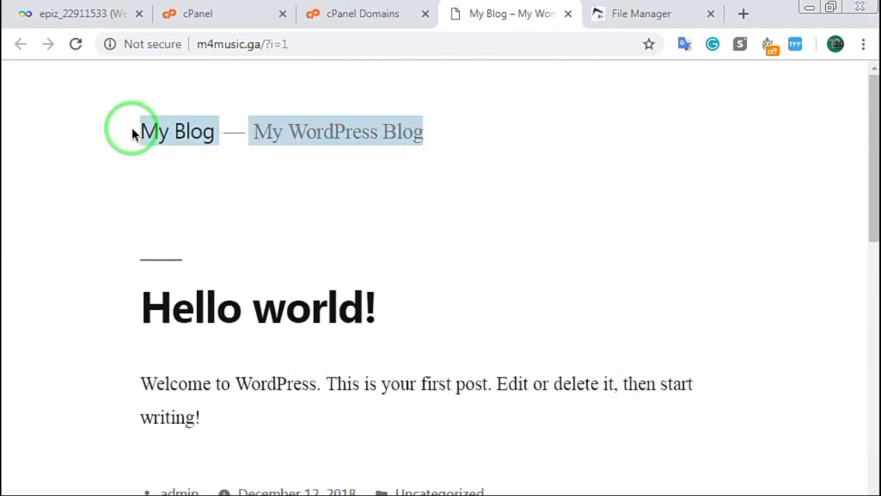
{"action": "left_click", "coordinate": [491, 130]}
{"action": "left_click", "coordinate": [198, 46]}
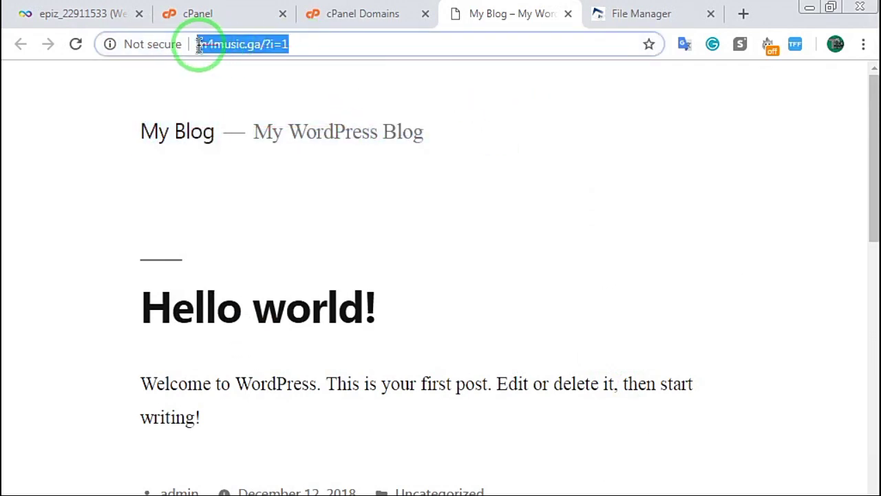
{"action": "left_click", "coordinate": [554, 108]}
{"action": "scroll", "coordinate": [549, 221], "scroll_direction": "down", "scroll_amount": 8}
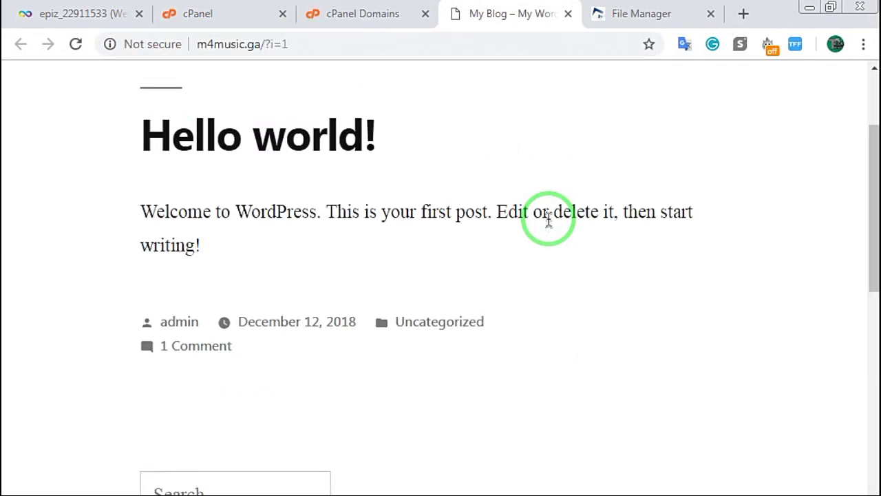
{"action": "scroll", "coordinate": [616, 207], "scroll_direction": "down", "scroll_amount": 5}
{"action": "left_click_drag", "start_coordinate": [616, 209], "coordinate": [866, 354]}
{"action": "scroll", "coordinate": [763, 360], "scroll_direction": "down", "scroll_amount": 4}
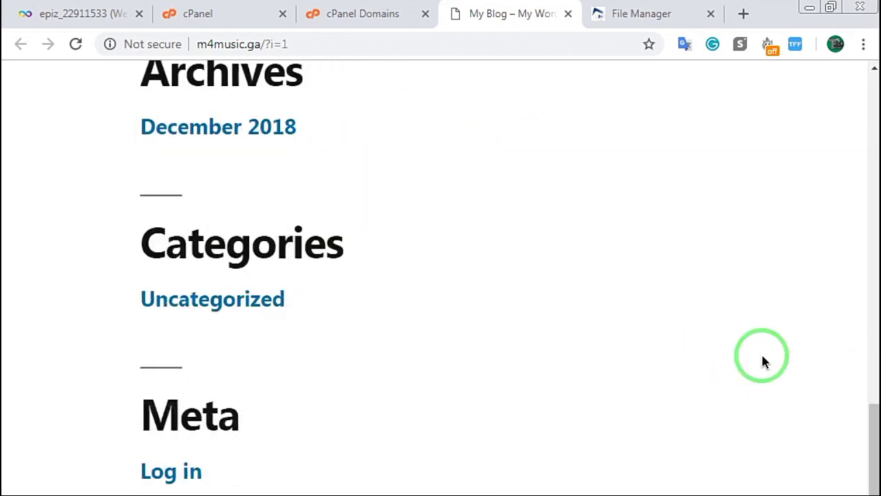
{"action": "scroll", "coordinate": [761, 363], "scroll_direction": "up", "scroll_amount": 15}
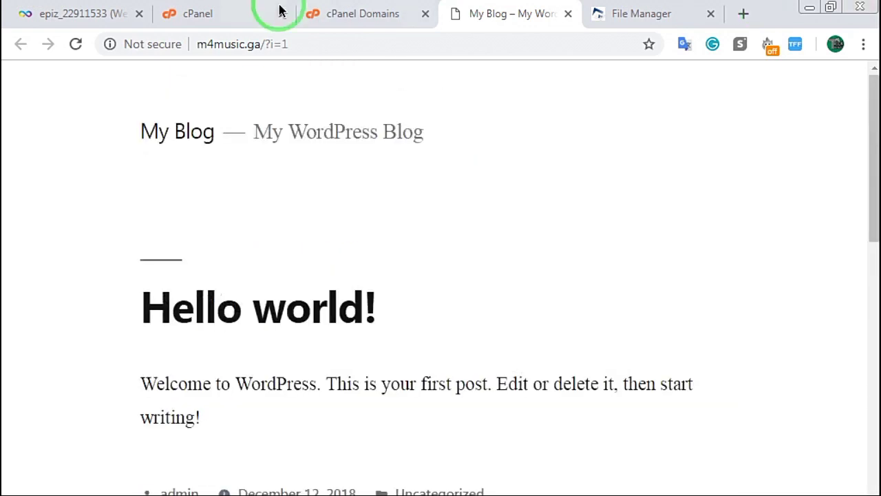
Go to the WordPress admin login page at m4music.ga/wp-admin.
{"action": "left_click", "coordinate": [296, 43]}
{"action": "left_click", "coordinate": [296, 44]}
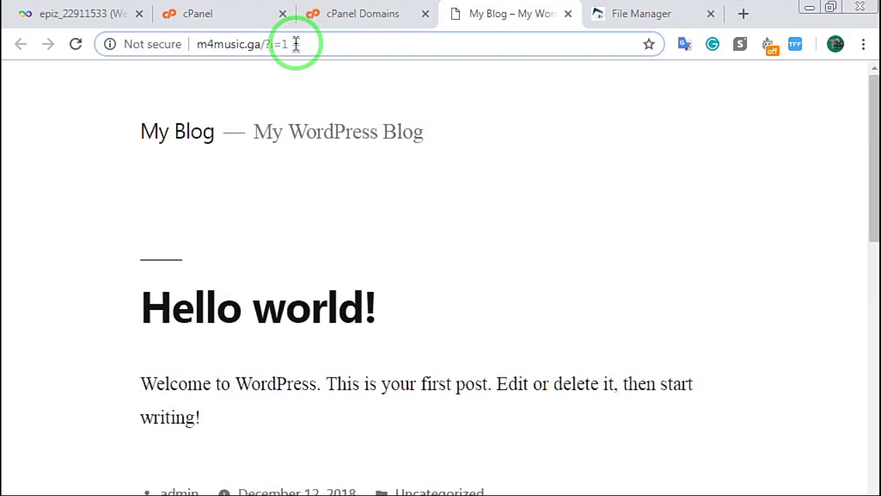
{"action": "key", "text": "BackSpace"}
{"action": "key", "text": "BackSpace"}
{"action": "key", "text": "BackSpace"}
{"action": "key", "text": "BackSpace"}
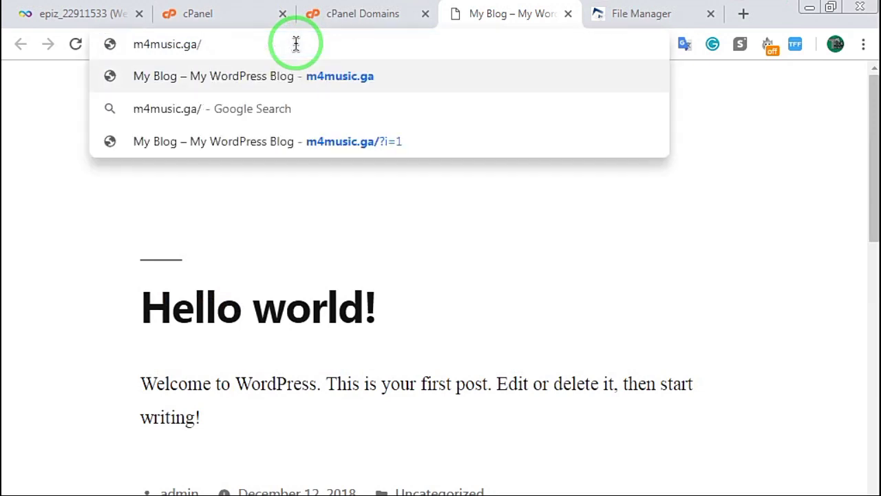
{"action": "type", "text": "admi"}
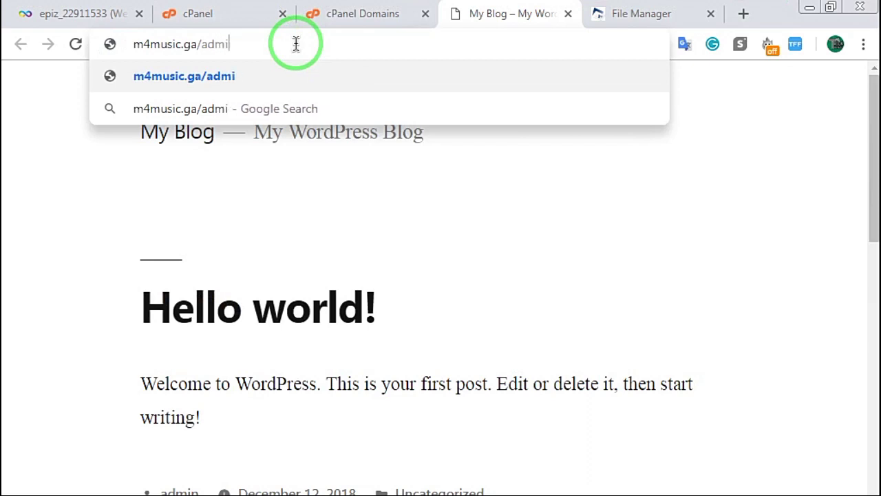
{"action": "key", "text": "BackSpace"}
{"action": "type", "text": "wp-"}
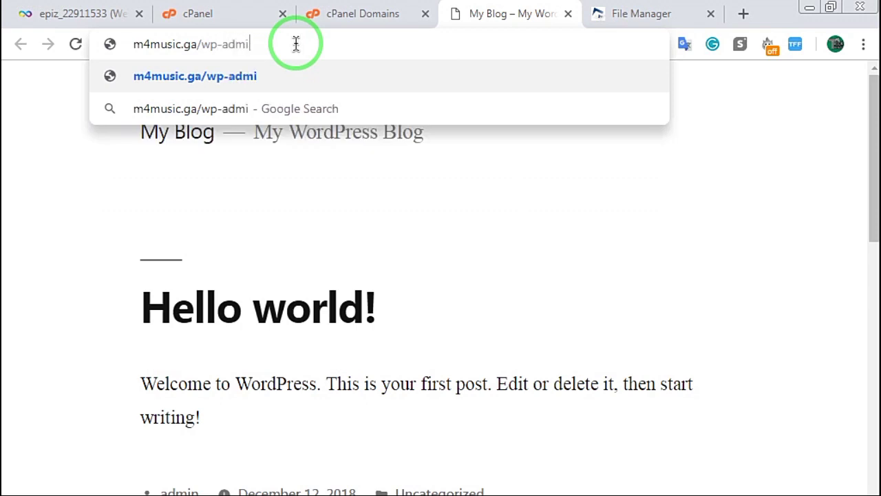
{"action": "key", "text": "Return"}
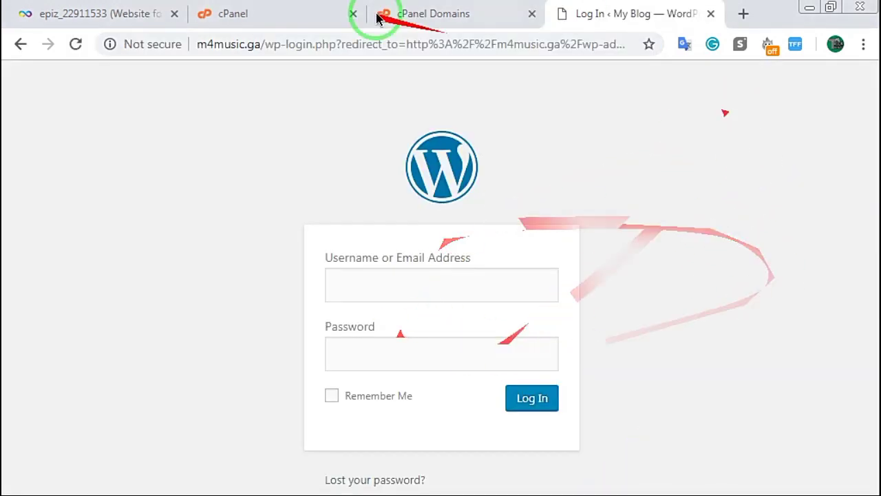
Log in to WordPress as admin with the account password and enable Remember Me.
{"action": "left_click", "coordinate": [418, 283]}
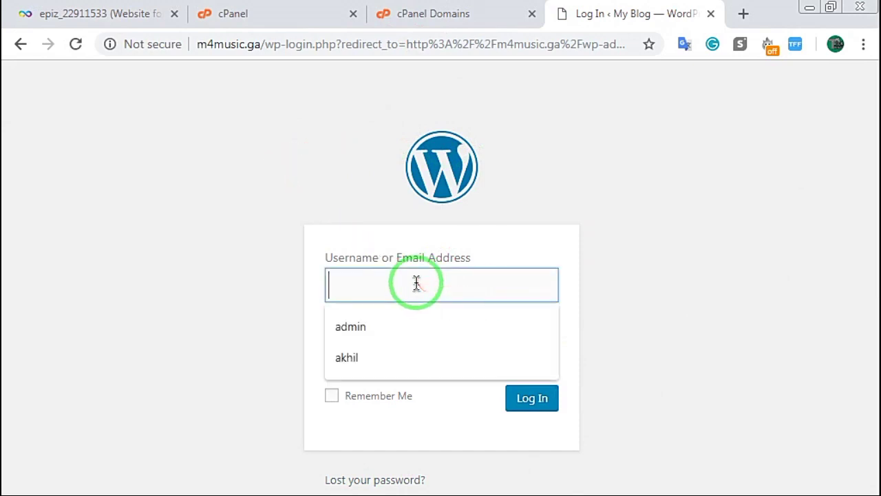
{"action": "left_click", "coordinate": [409, 326]}
{"action": "left_click", "coordinate": [397, 355]}
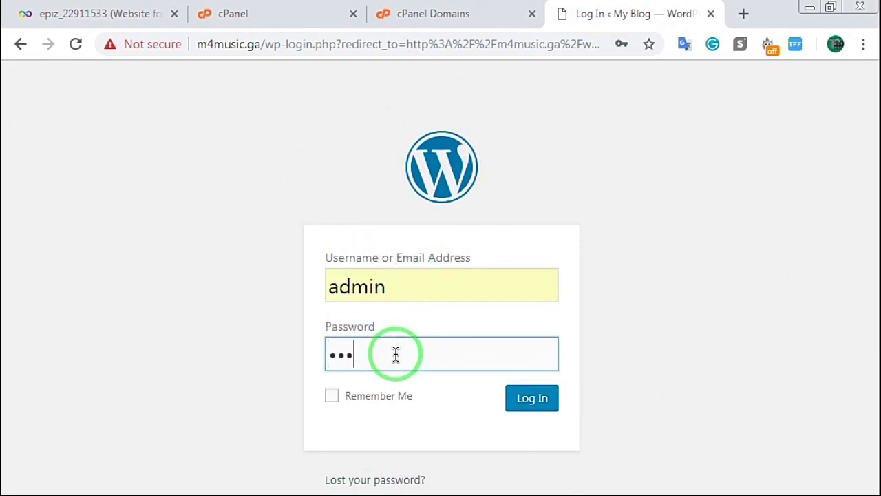
{"action": "left_click", "coordinate": [332, 395]}
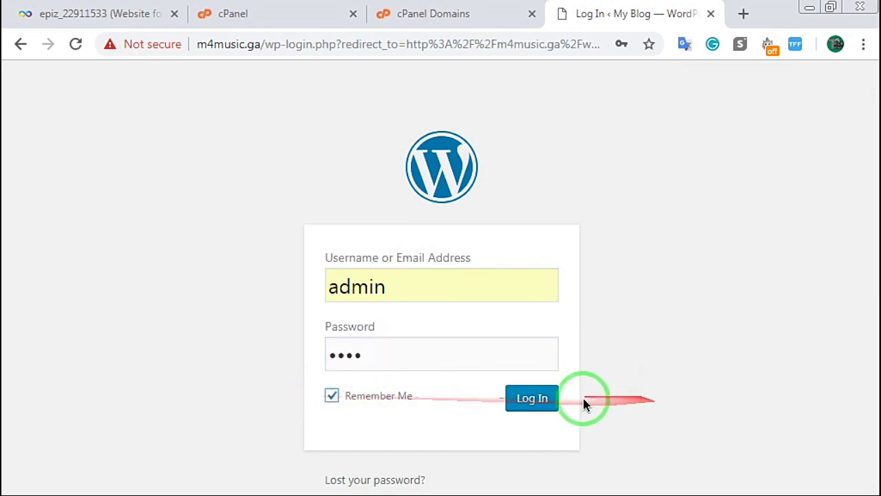
{"action": "left_click", "coordinate": [521, 398]}
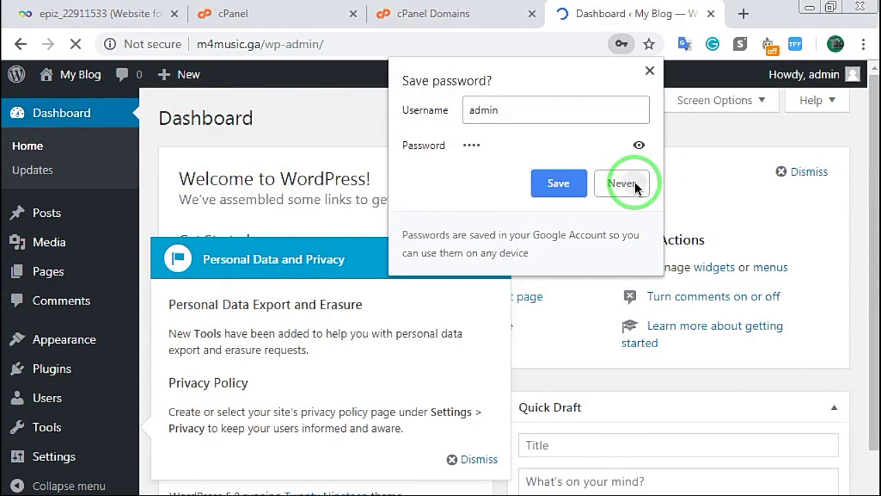
Decline saving the login password for this site and dismiss the Personal Data and Privacy notice on the WordPress dashboard.
{"action": "left_click", "coordinate": [622, 183]}
{"action": "scroll", "coordinate": [865, 226], "scroll_direction": "down", "scroll_amount": 4}
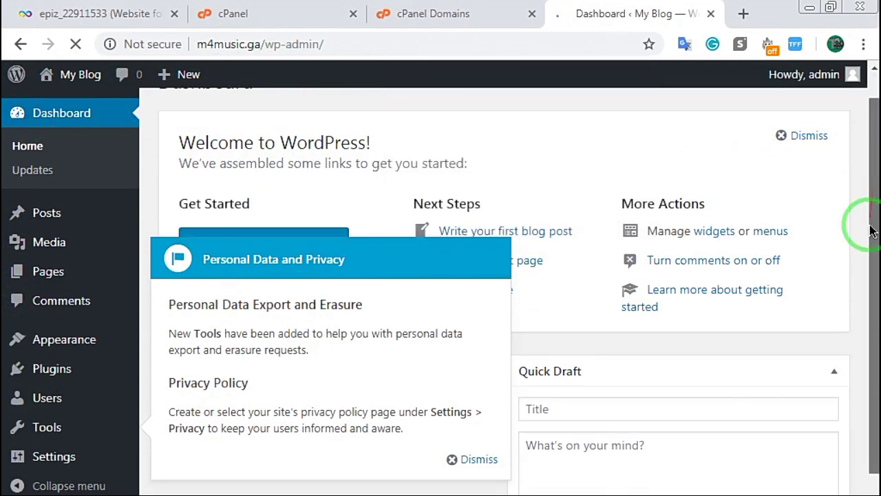
{"action": "left_click", "coordinate": [479, 459]}
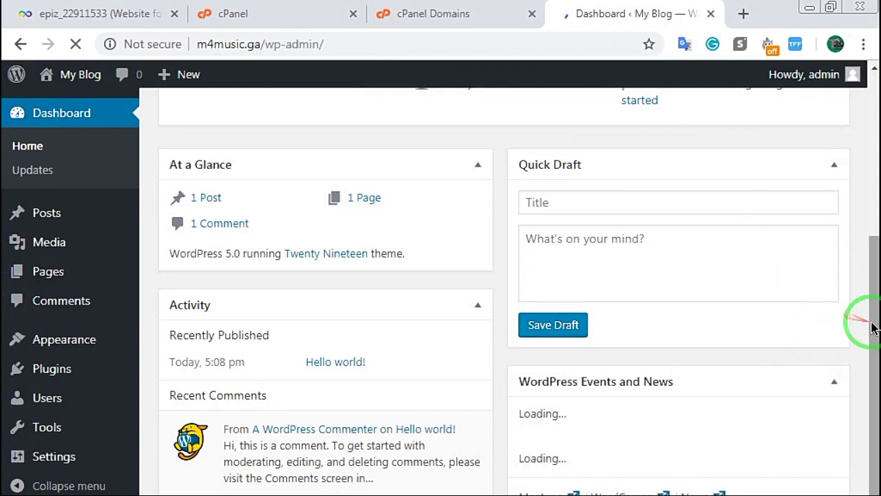
{"action": "scroll", "coordinate": [864, 315], "scroll_direction": "up", "scroll_amount": 4}
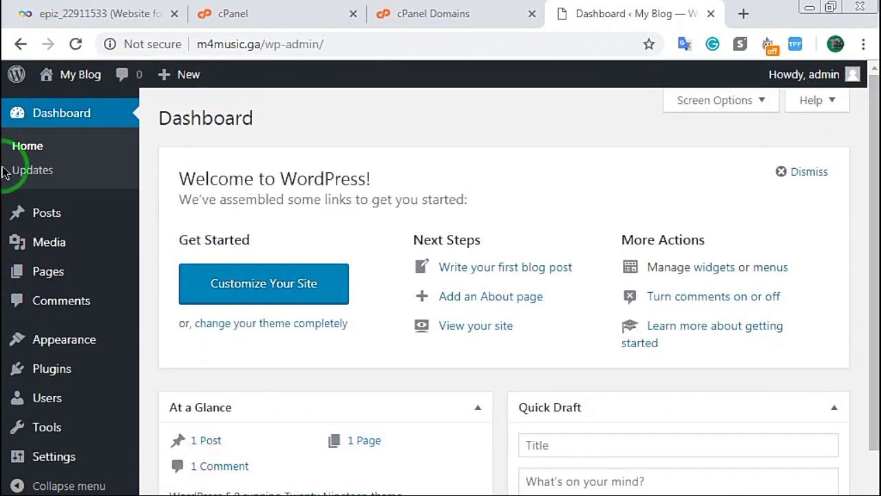
Open the My Blog site in a new browser tab and close the cPanel and cPanel Domains tabs.
{"action": "right_click", "coordinate": [67, 78]}
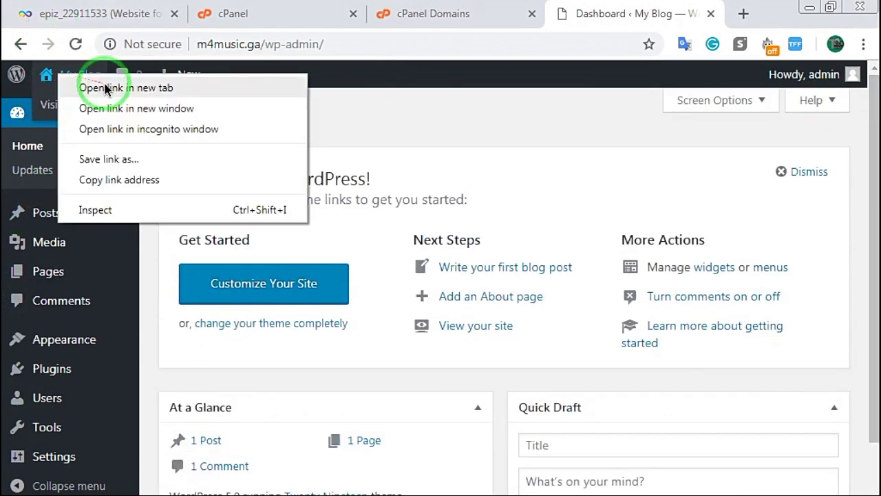
{"action": "left_click", "coordinate": [83, 88]}
{"action": "left_click", "coordinate": [654, 16]}
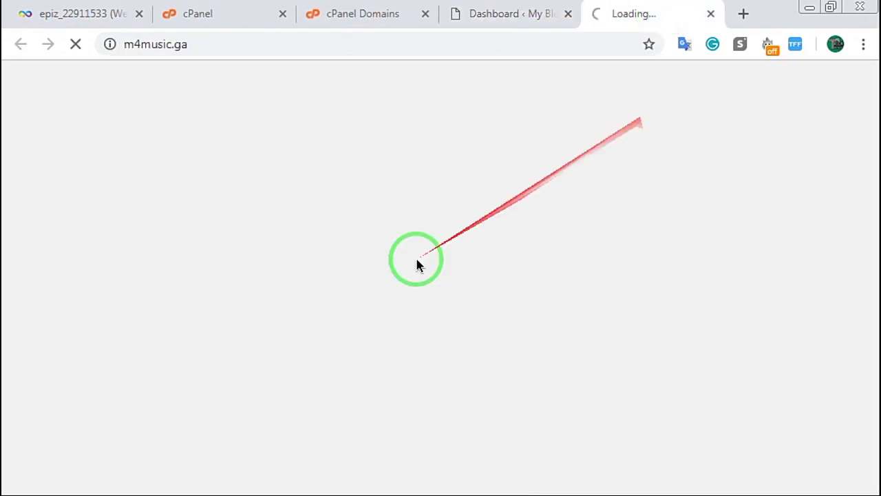
{"action": "left_click", "coordinate": [511, 20]}
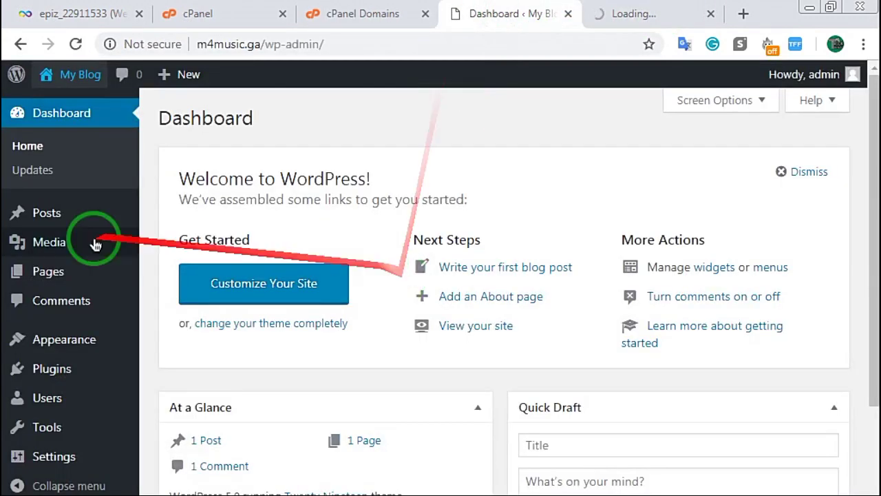
{"action": "left_click", "coordinate": [425, 14]}
{"action": "left_click", "coordinate": [282, 14]}
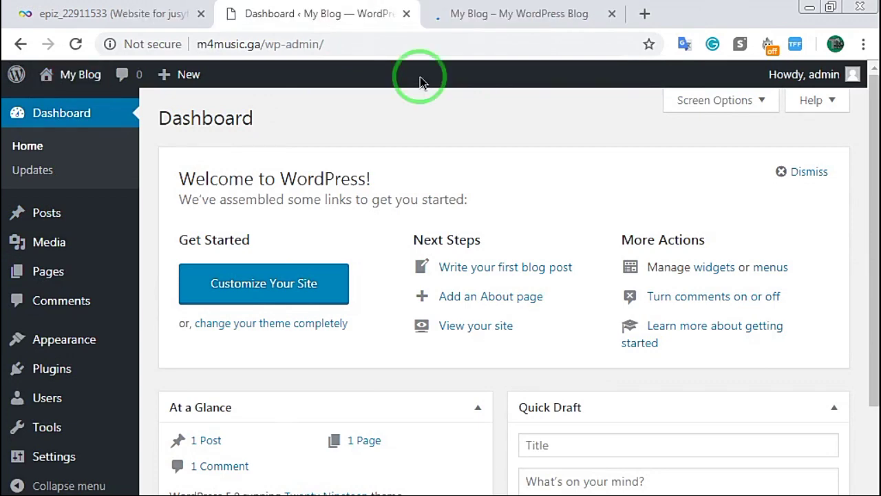
Examine the m4music.ga homepage while logged in, from the site title and Hello world! post down to the Meta section.
{"action": "left_click", "coordinate": [468, 14]}
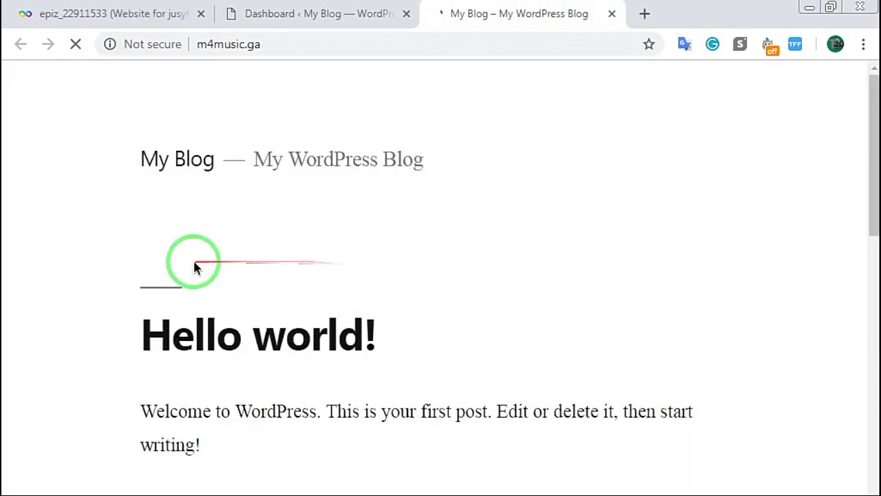
{"action": "scroll", "coordinate": [656, 280], "scroll_direction": "down", "scroll_amount": 10}
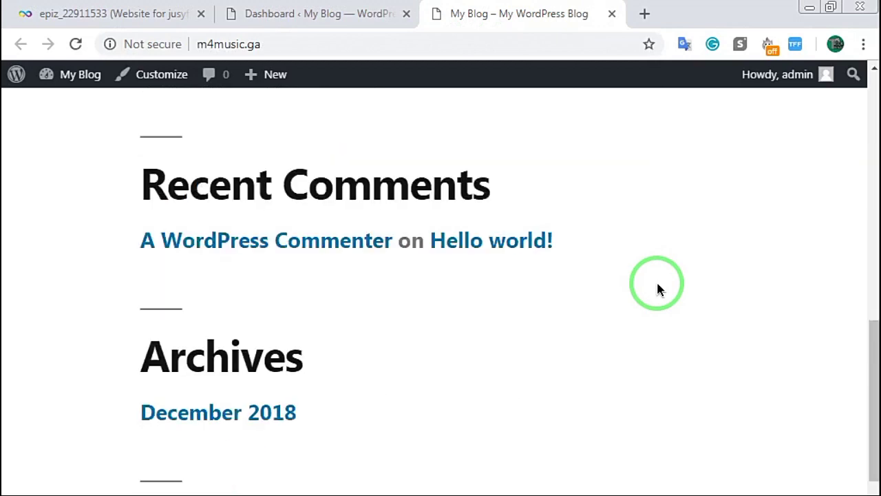
{"action": "scroll", "coordinate": [656, 280], "scroll_direction": "up", "scroll_amount": 5}
{"action": "scroll", "coordinate": [658, 284], "scroll_direction": "up", "scroll_amount": 6}
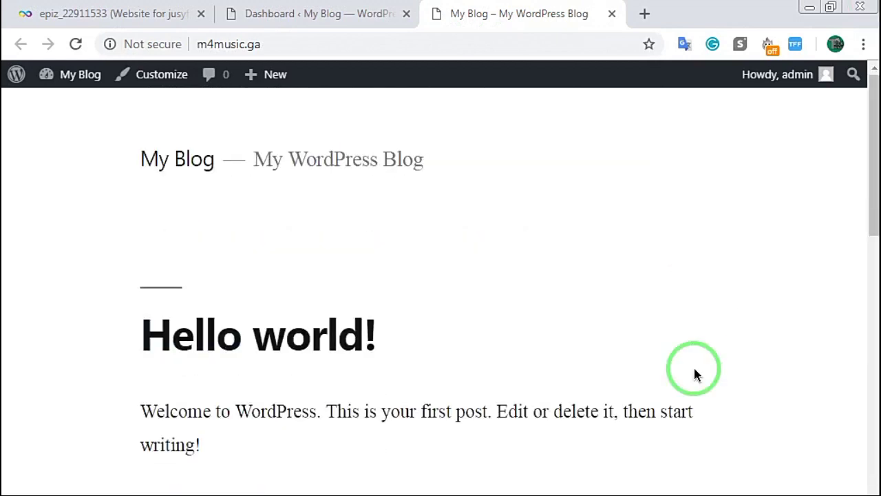
{"action": "scroll", "coordinate": [696, 365], "scroll_direction": "down", "scroll_amount": 5}
{"action": "scroll", "coordinate": [704, 350], "scroll_direction": "down", "scroll_amount": 12}
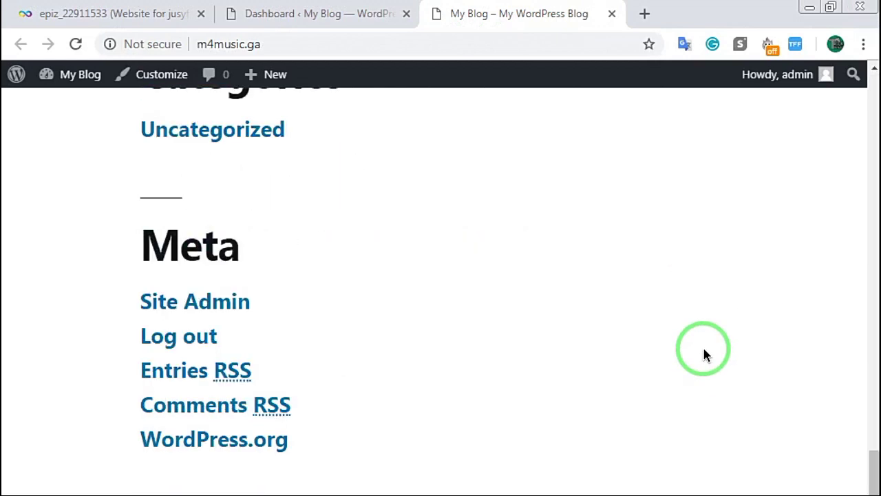
{"action": "scroll", "coordinate": [688, 372], "scroll_direction": "up", "scroll_amount": 15}
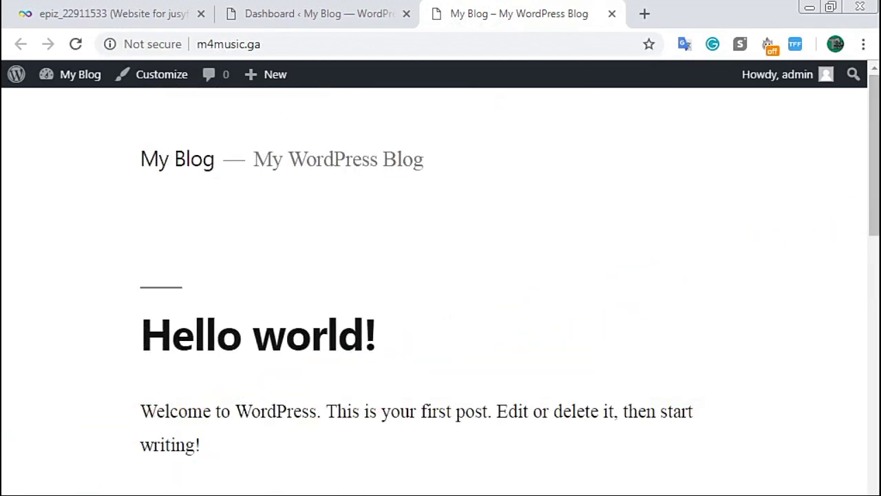
Review the WordPress dashboard and the InfinityFree account page, and return to the dashboard.
{"action": "left_click", "coordinate": [284, 17]}
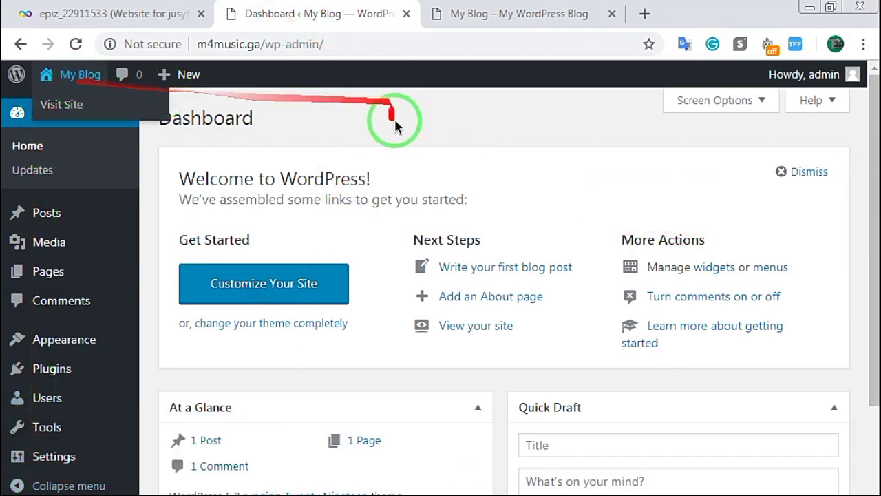
{"action": "left_click", "coordinate": [90, 15]}
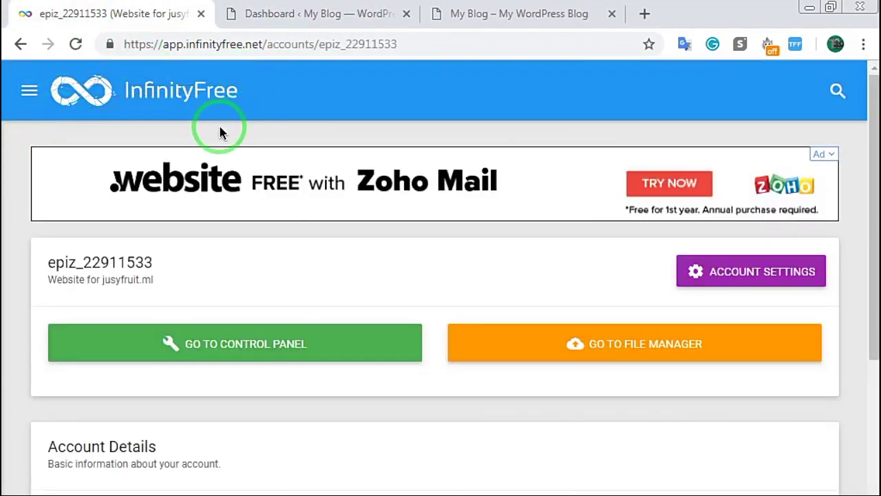
{"action": "left_click", "coordinate": [270, 15]}
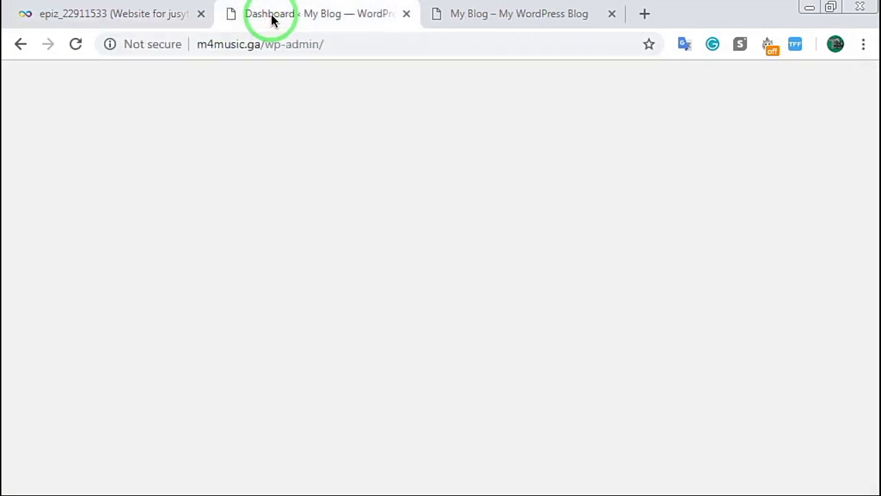